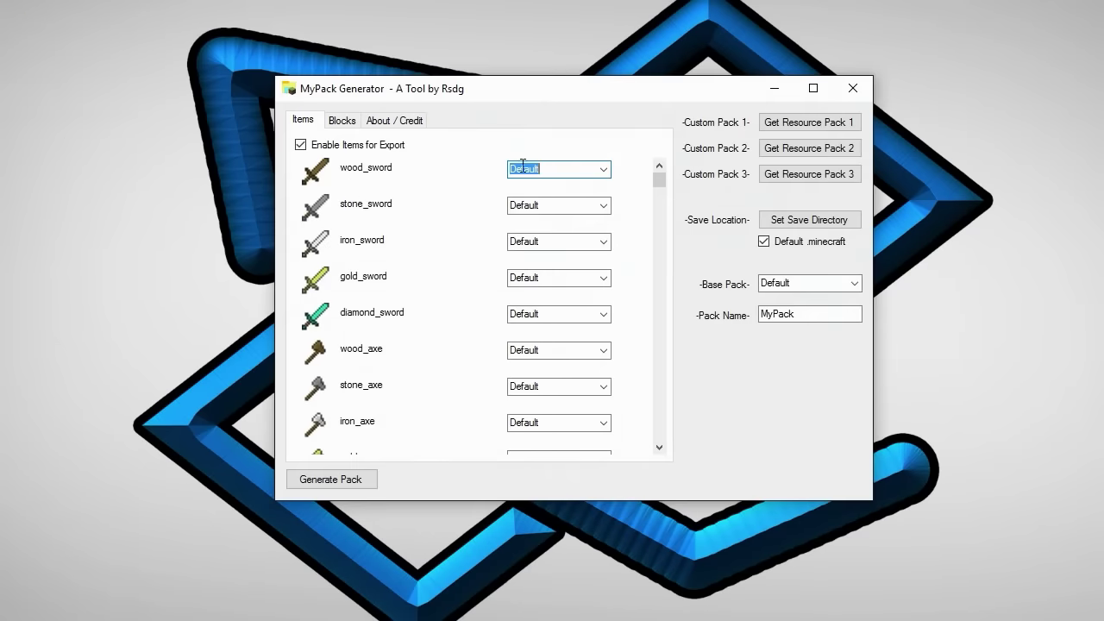
pyautogui.scroll(-5, 523, 165)
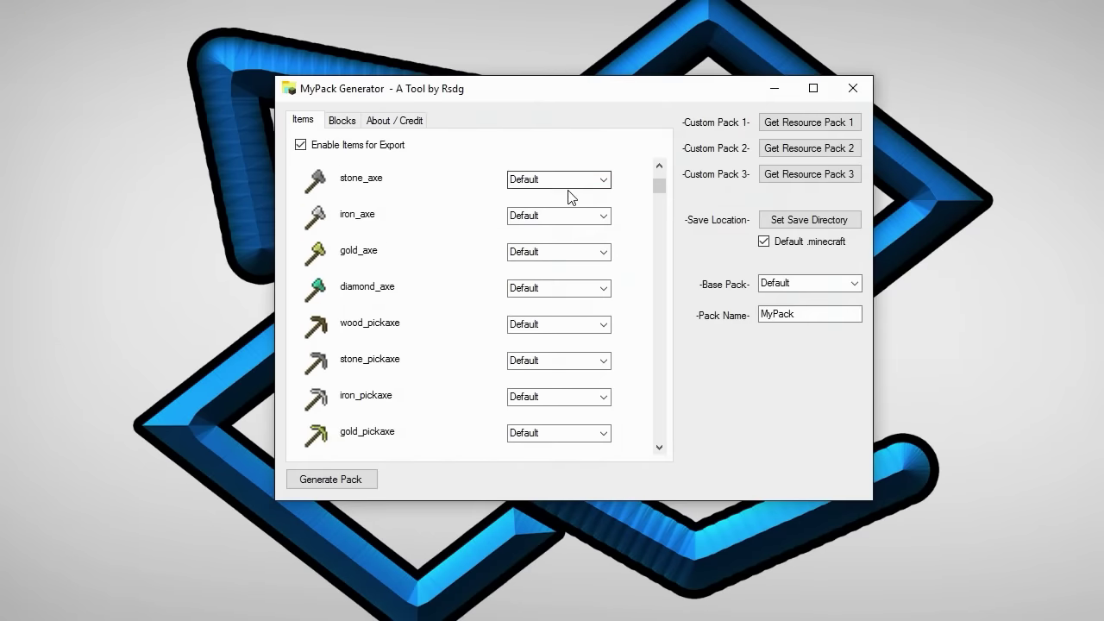
pyautogui.scroll(5, 572, 198)
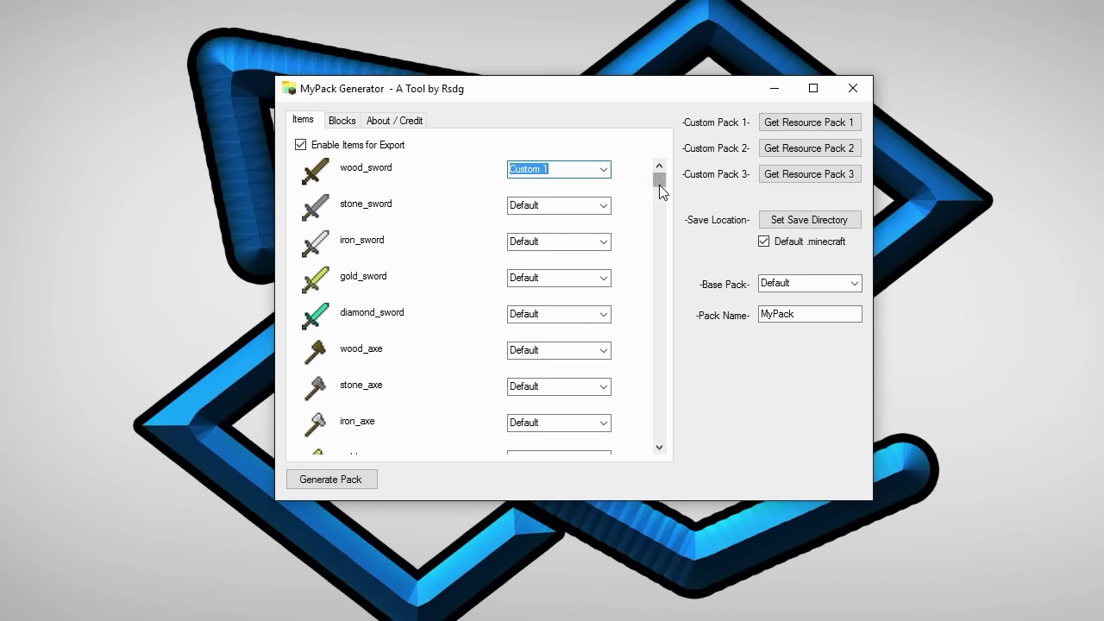
pyautogui.click(605, 173)
pyautogui.click(600, 185)
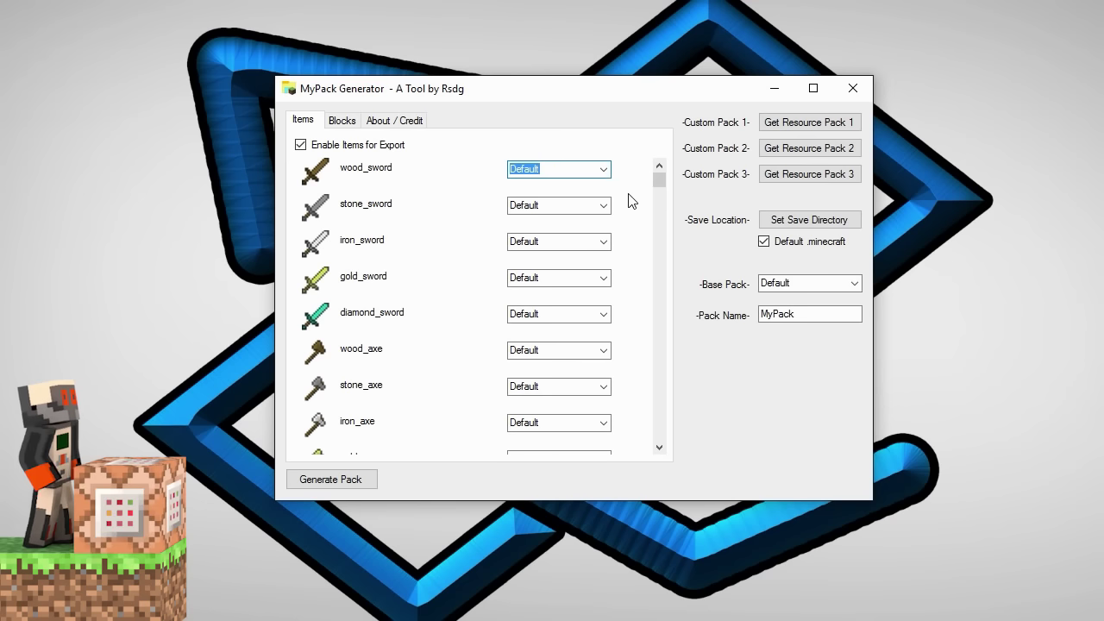
# Set the wood_sword texture to Faithful 32x32 and the stone_sword texture to Sphax 32x32
pyautogui.click(603, 174)
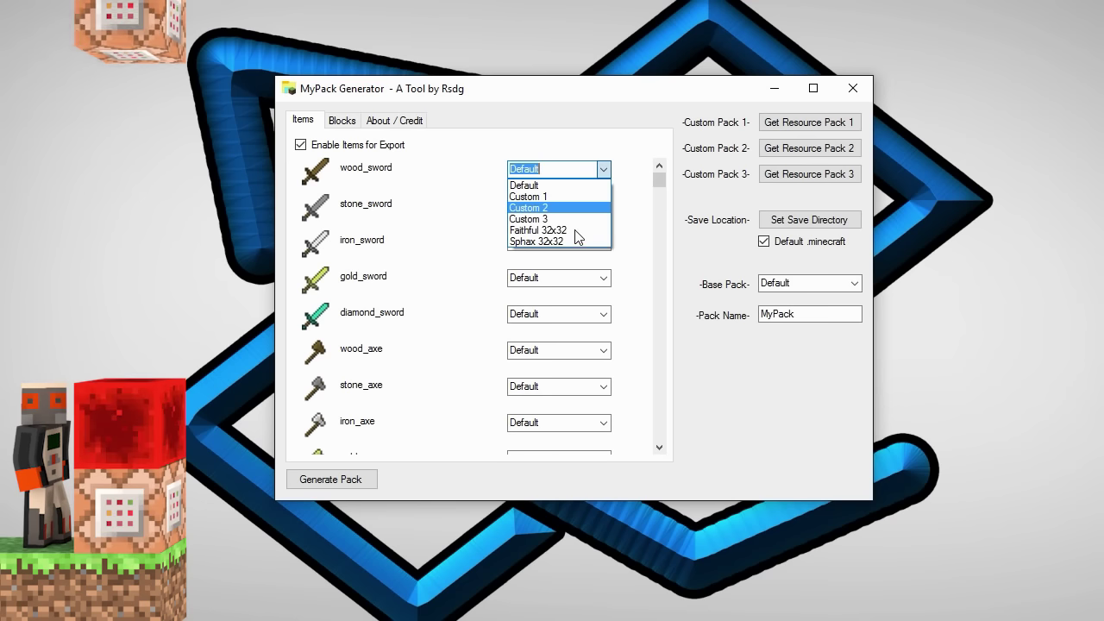
pyautogui.click(570, 229)
pyautogui.click(603, 205)
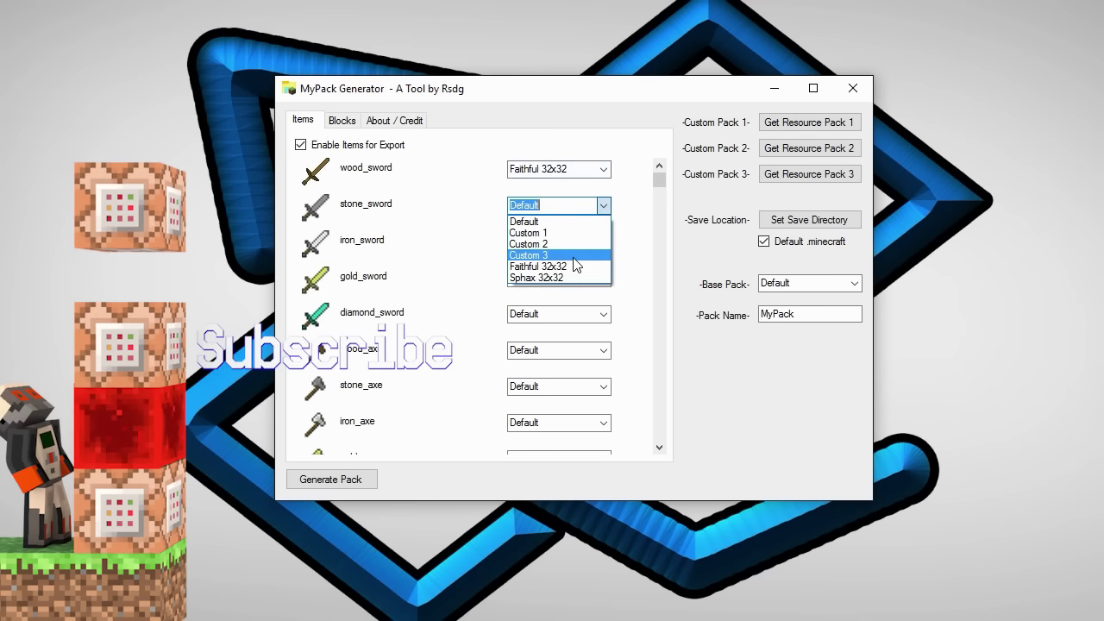
pyautogui.click(566, 275)
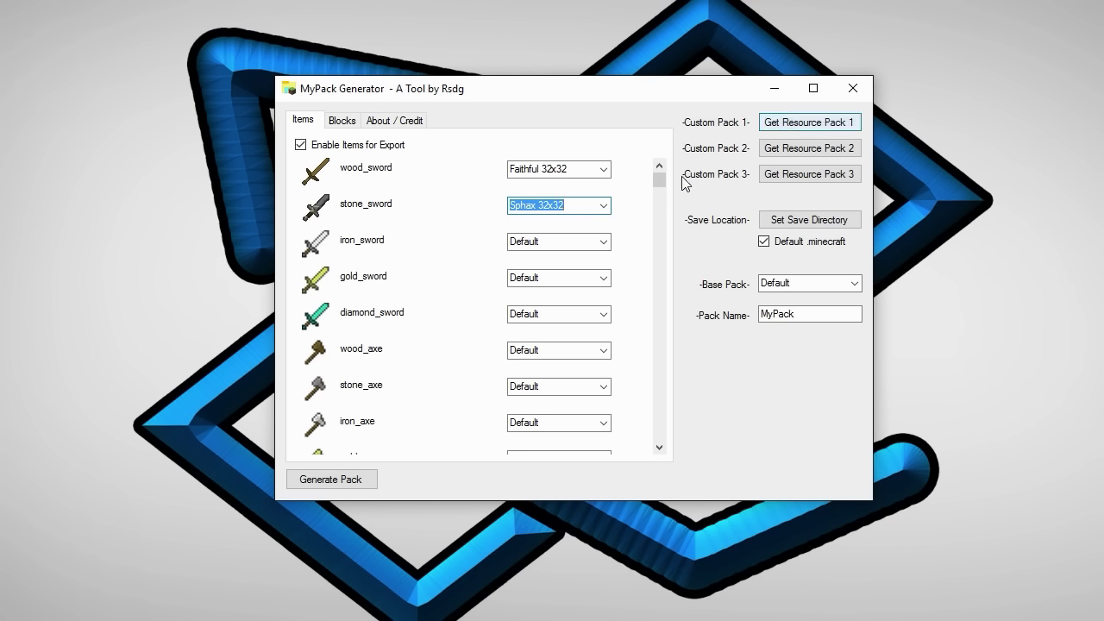
# Open MyPack Generator Setup from the desktop to view its destination folder option, and cancel without extracting
pyautogui.click(770, 92)
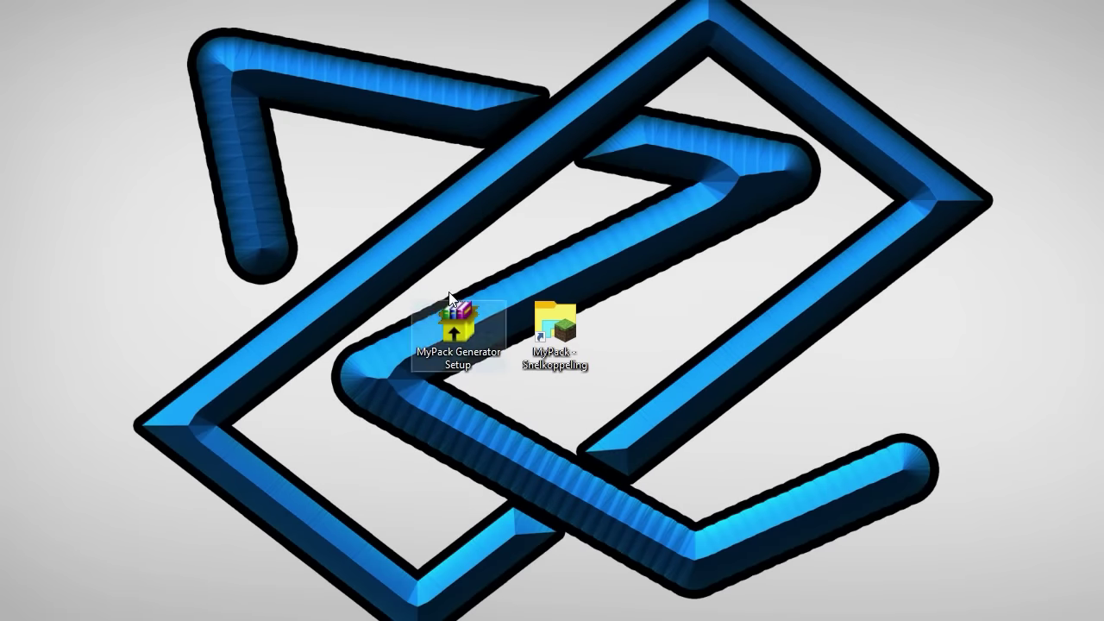
pyautogui.doubleClick(461, 336)
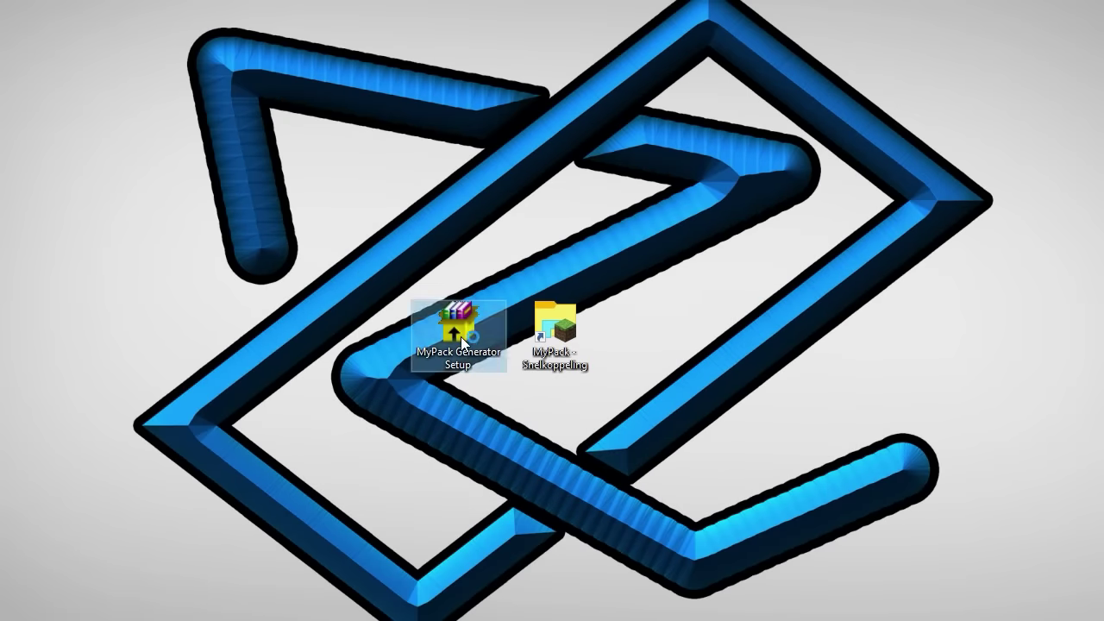
pyautogui.moveTo(544, 148); pyautogui.dragTo(656, 115)
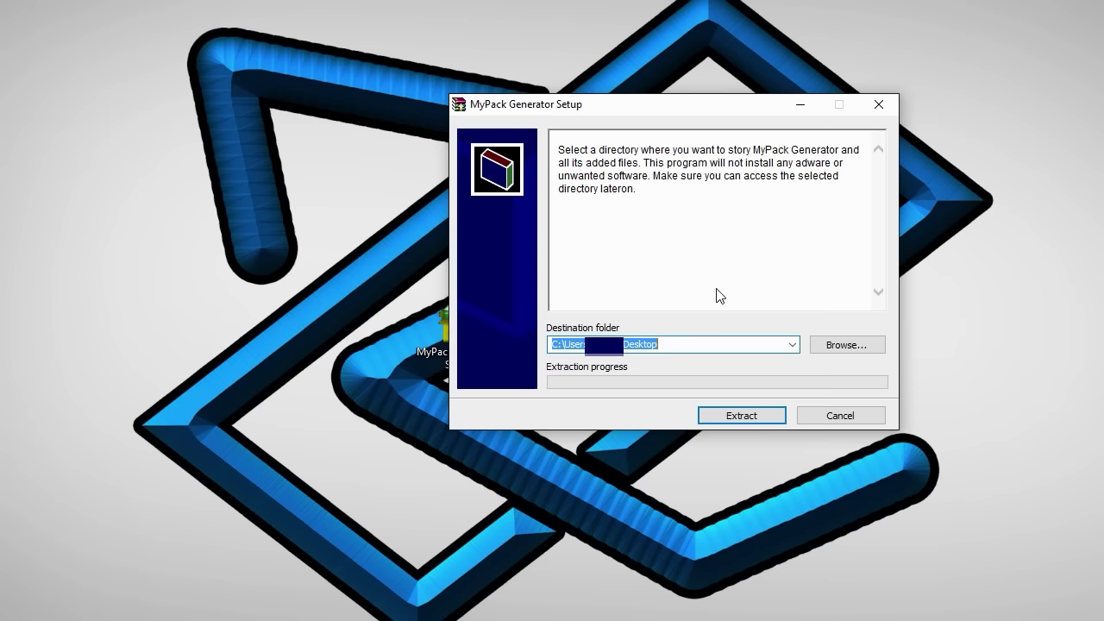
pyautogui.click(842, 416)
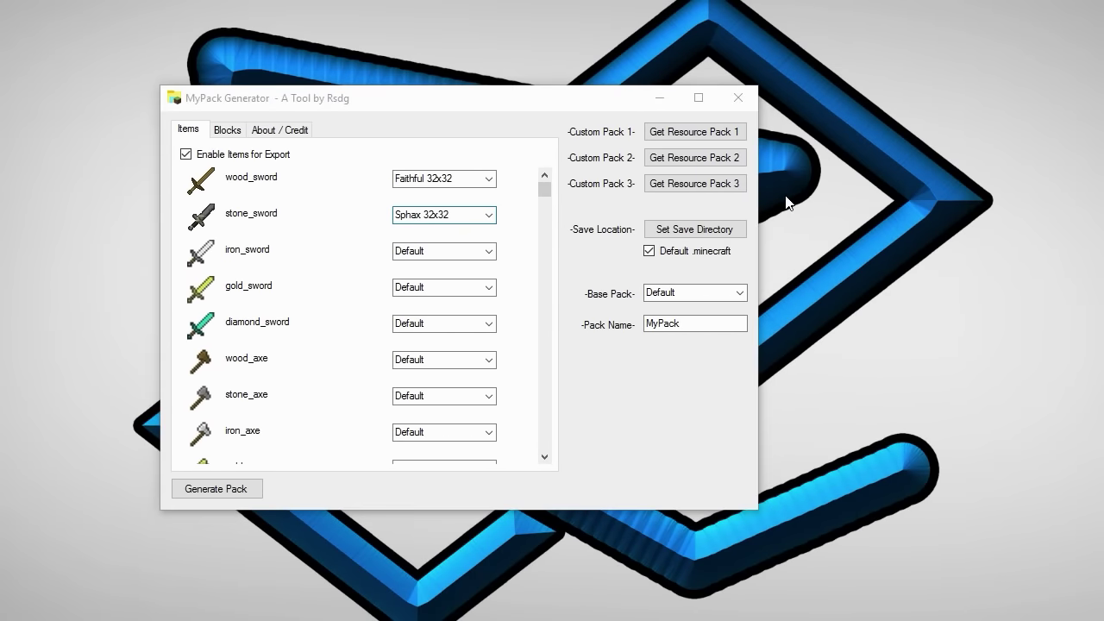
# Open the MyPack shortcut folder from the desktop to view its contents, and close it
pyautogui.click(659, 104)
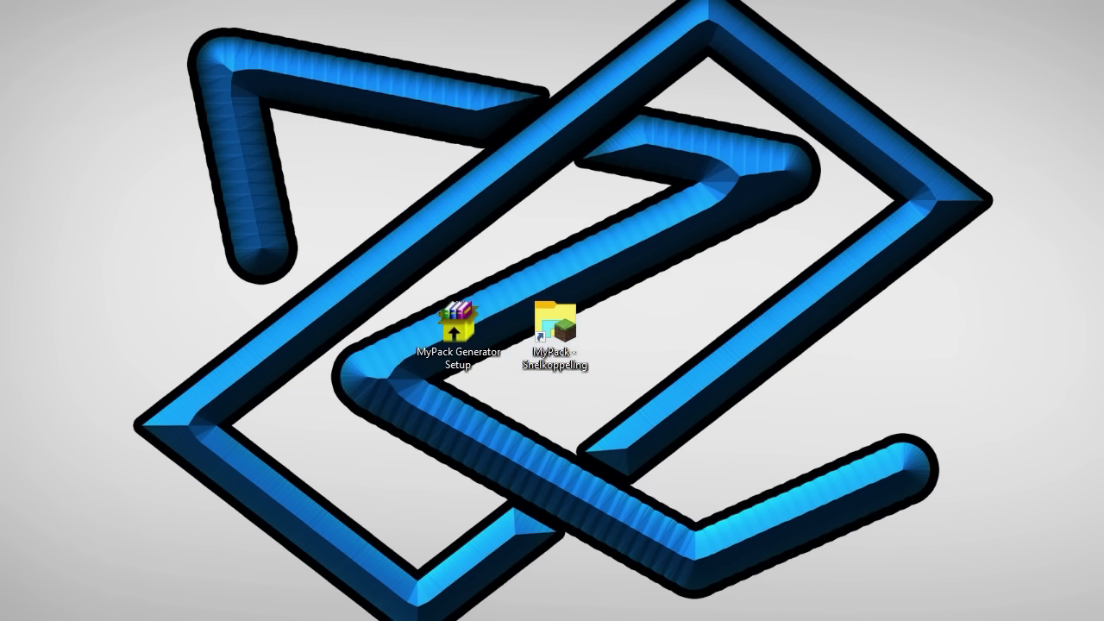
pyautogui.doubleClick(562, 310)
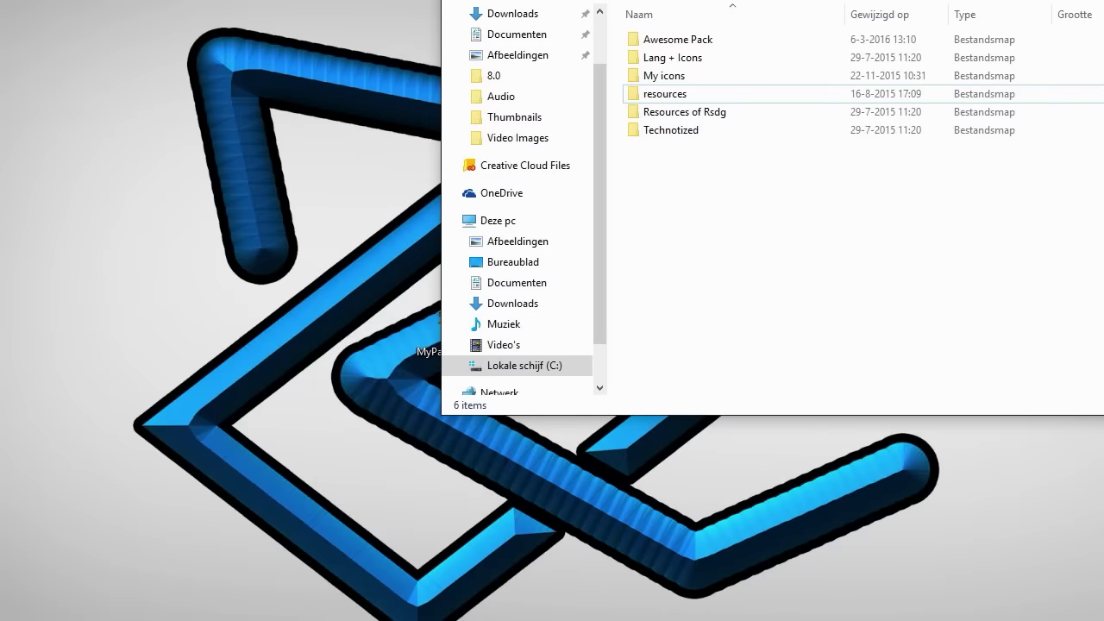
pyautogui.hotkey('alt', 'F4')
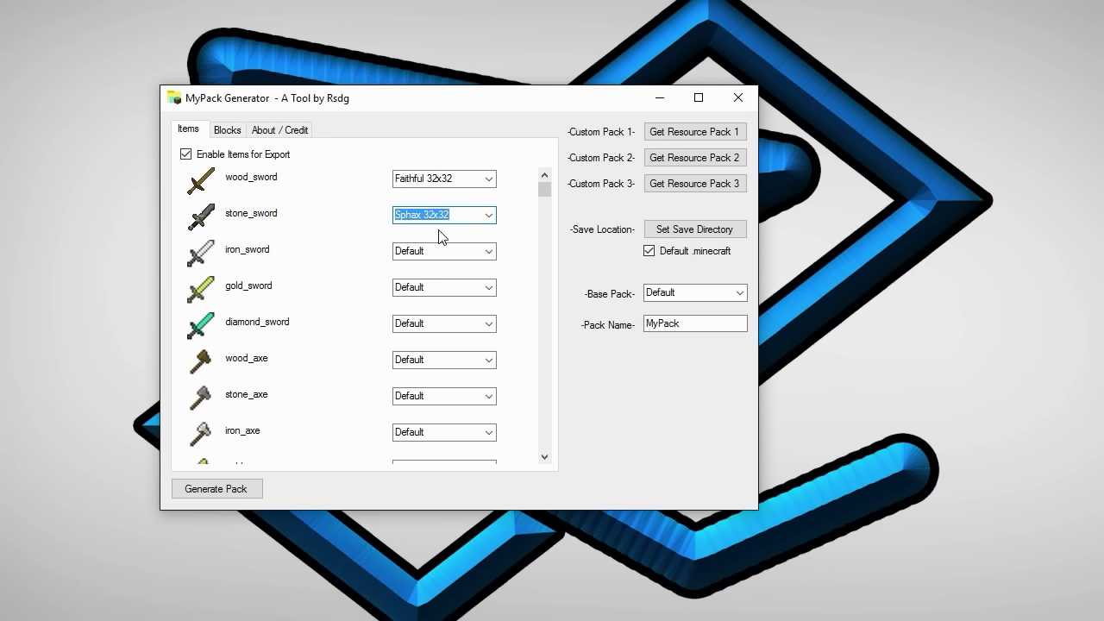
# Look through the generator's lists of exportable blocks and items, comparing the two
pyautogui.click(230, 133)
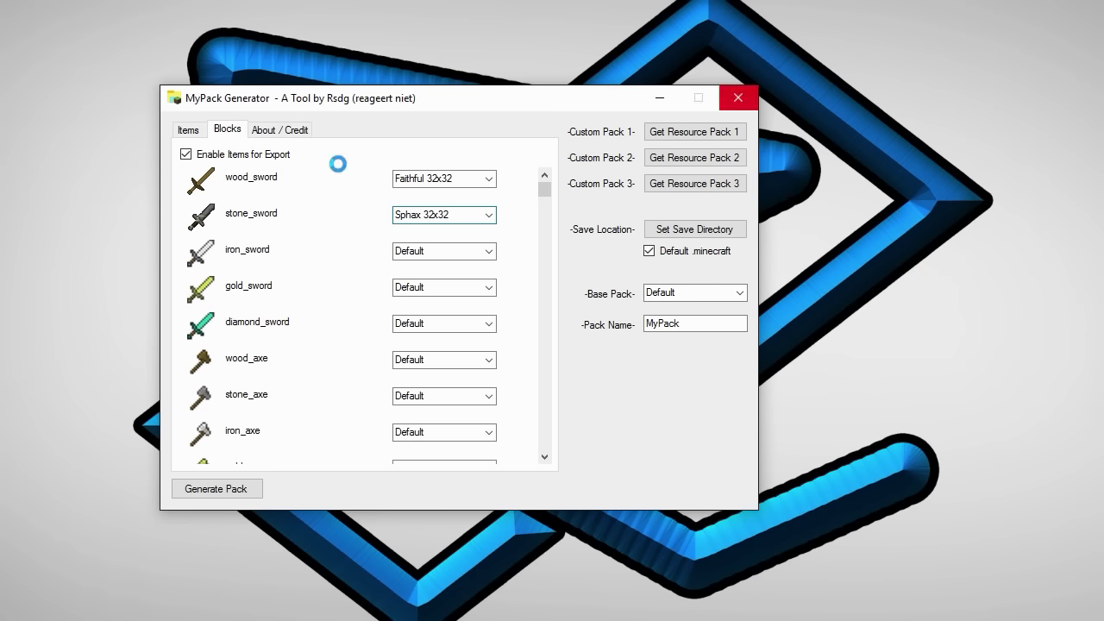
pyautogui.moveTo(544, 184)
pyautogui.mouseDown()
pyautogui.moveTo(547, 207)
pyautogui.moveTo(547, 185)
pyautogui.mouseUp()
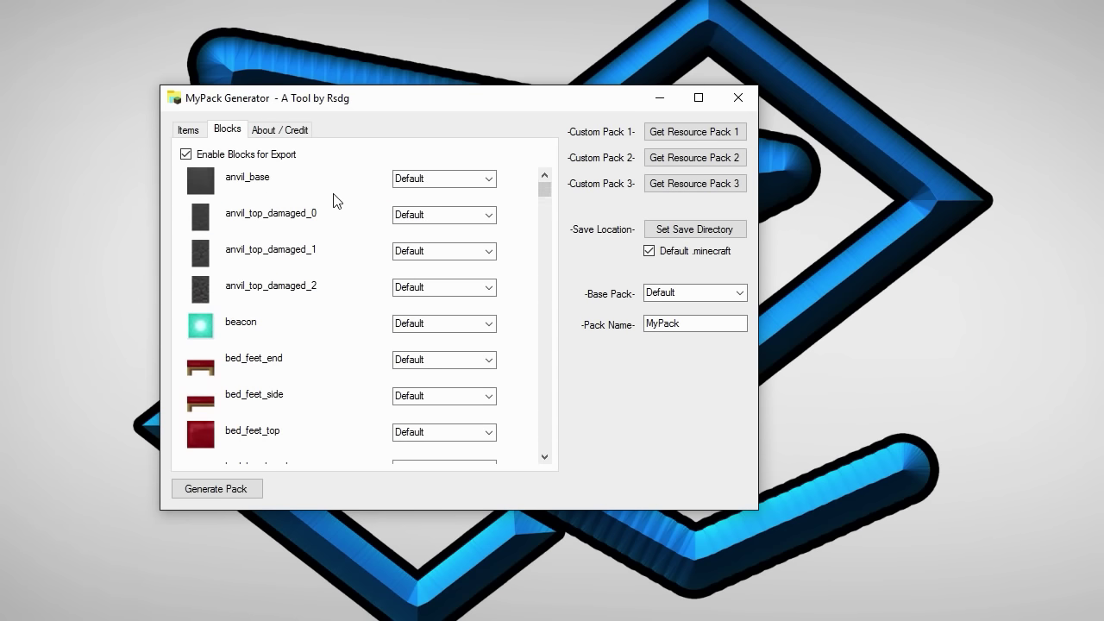
pyautogui.click(188, 130)
pyautogui.click(227, 129)
pyautogui.click(188, 130)
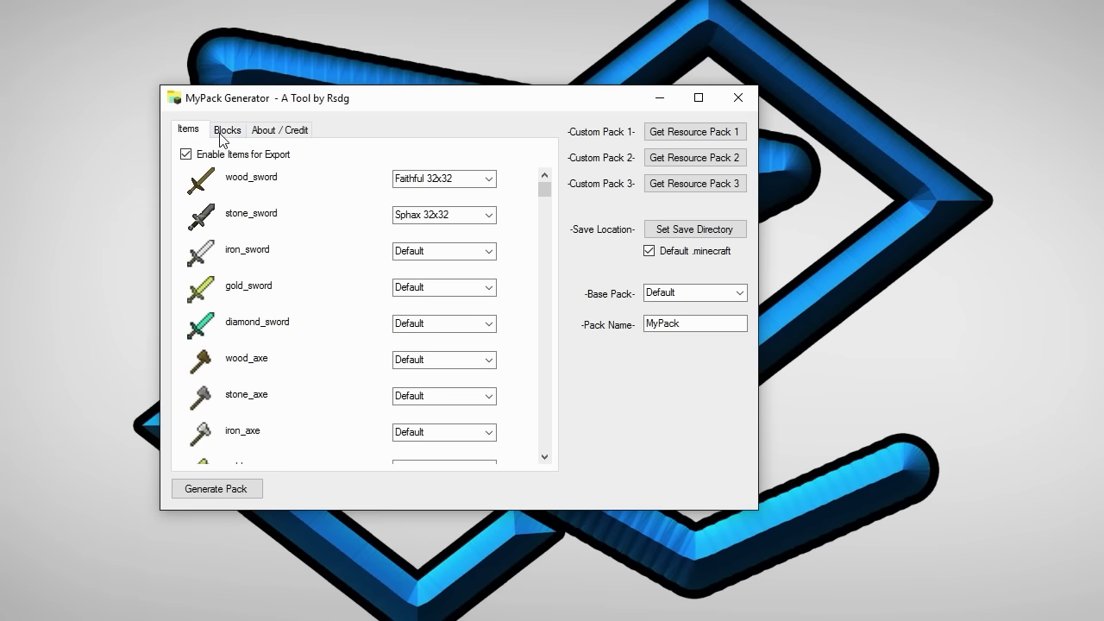
pyautogui.click(227, 129)
pyautogui.click(191, 130)
pyautogui.click(217, 131)
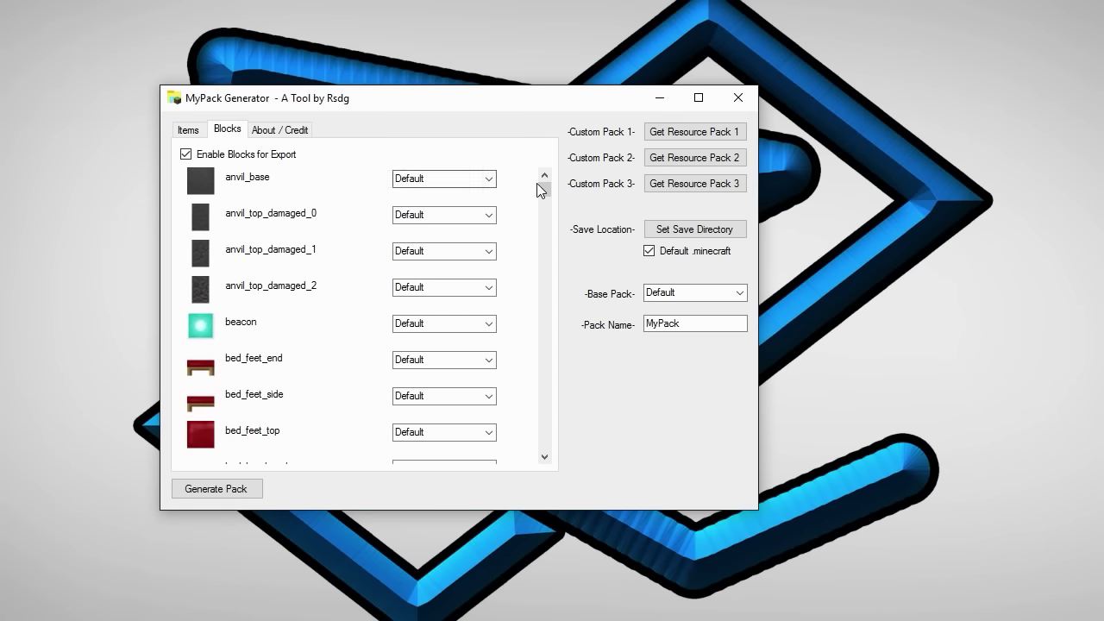
# Read the generator's credits for the included texture packs and return to the items list
pyautogui.click(272, 133)
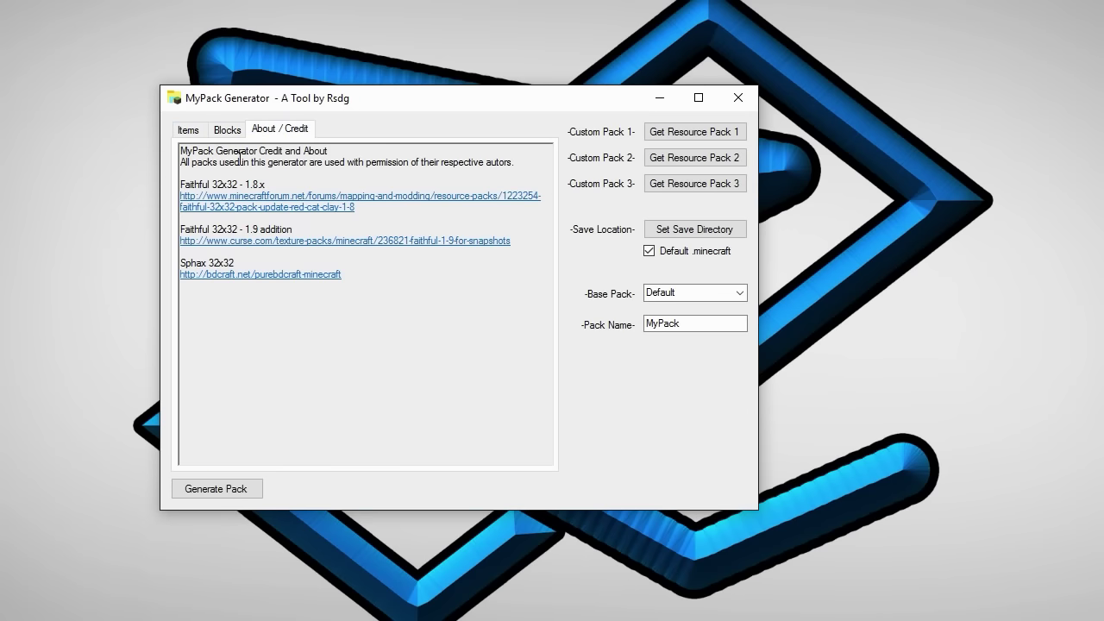
pyautogui.click(192, 132)
pyautogui.click(218, 131)
pyautogui.click(187, 131)
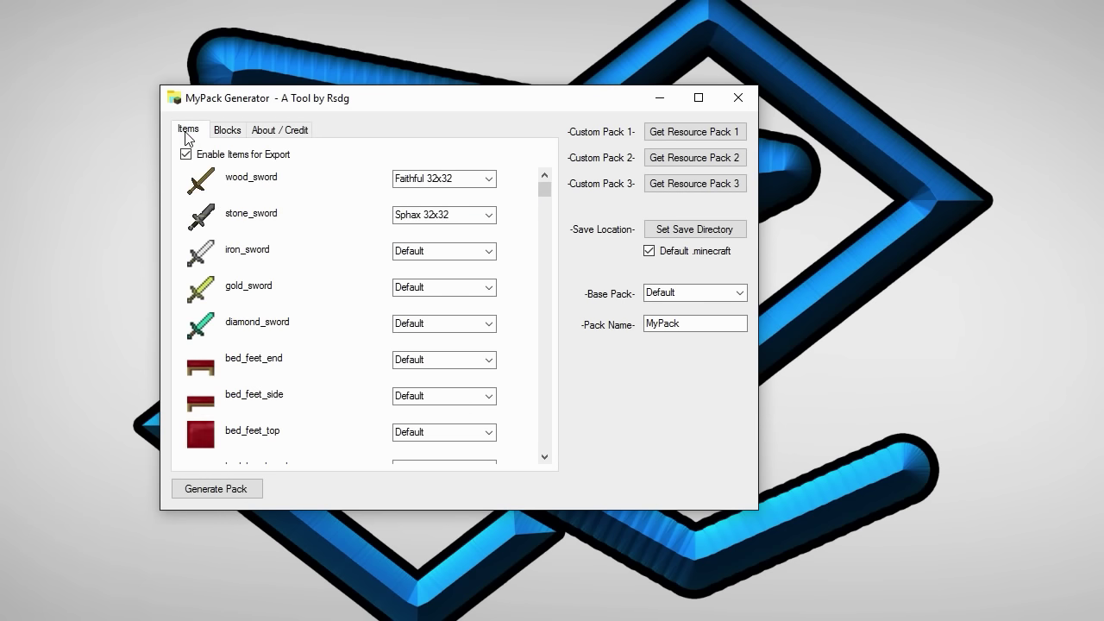
pyautogui.click(487, 215)
pyautogui.scroll(-3, 488, 215)
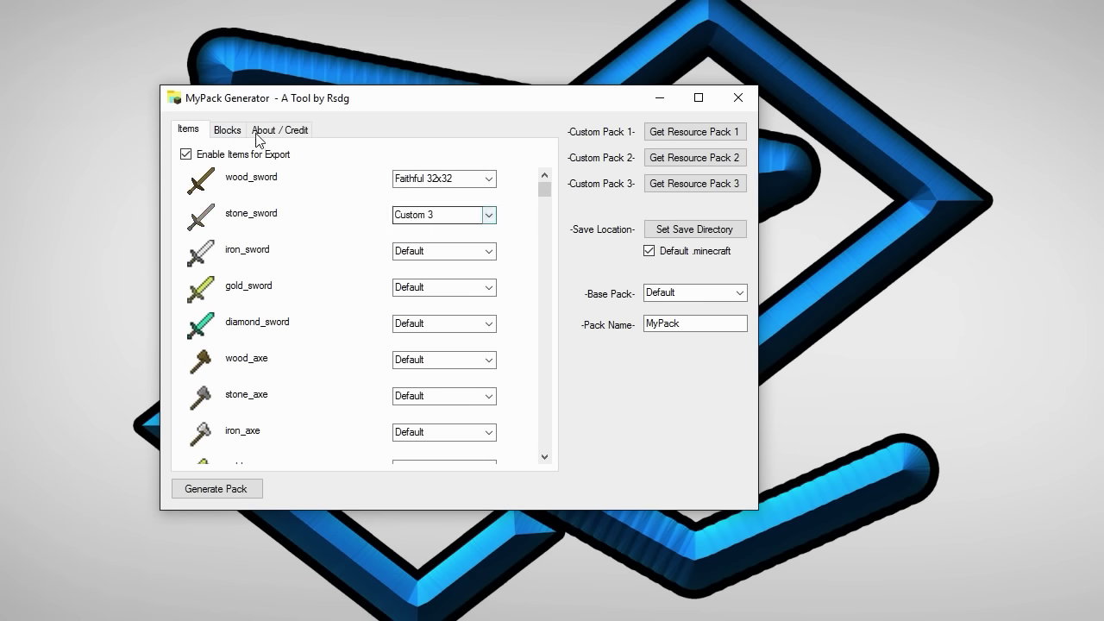
pyautogui.click(488, 215)
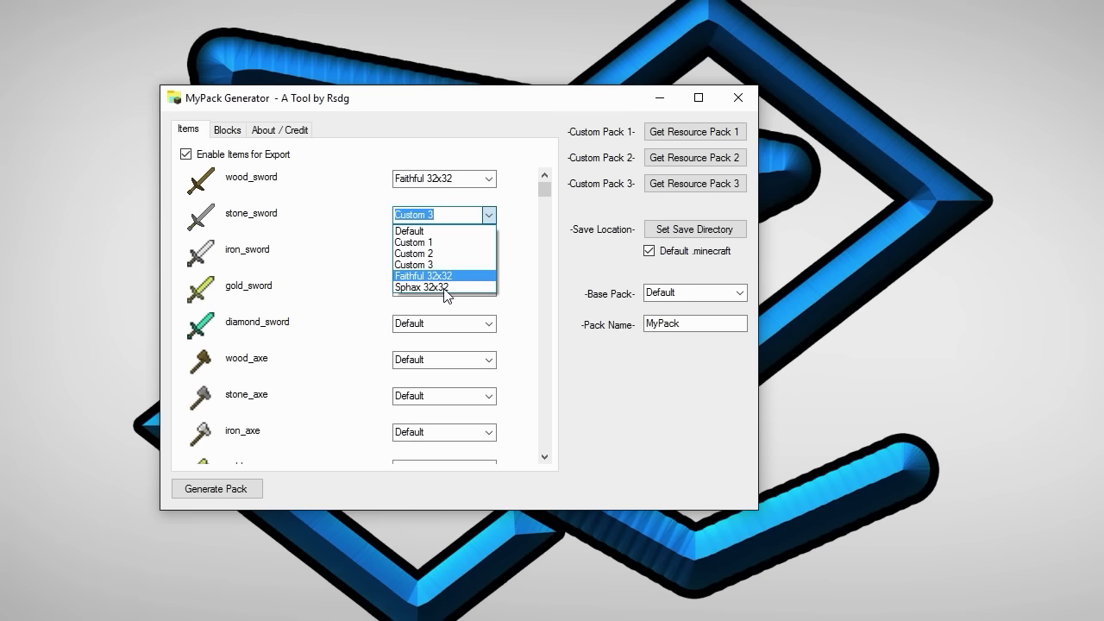
pyautogui.click(445, 288)
# Load the Resources of Rsdg folder from .minecraft's resourcepacks as the first custom resource pack
pyautogui.click(662, 133)
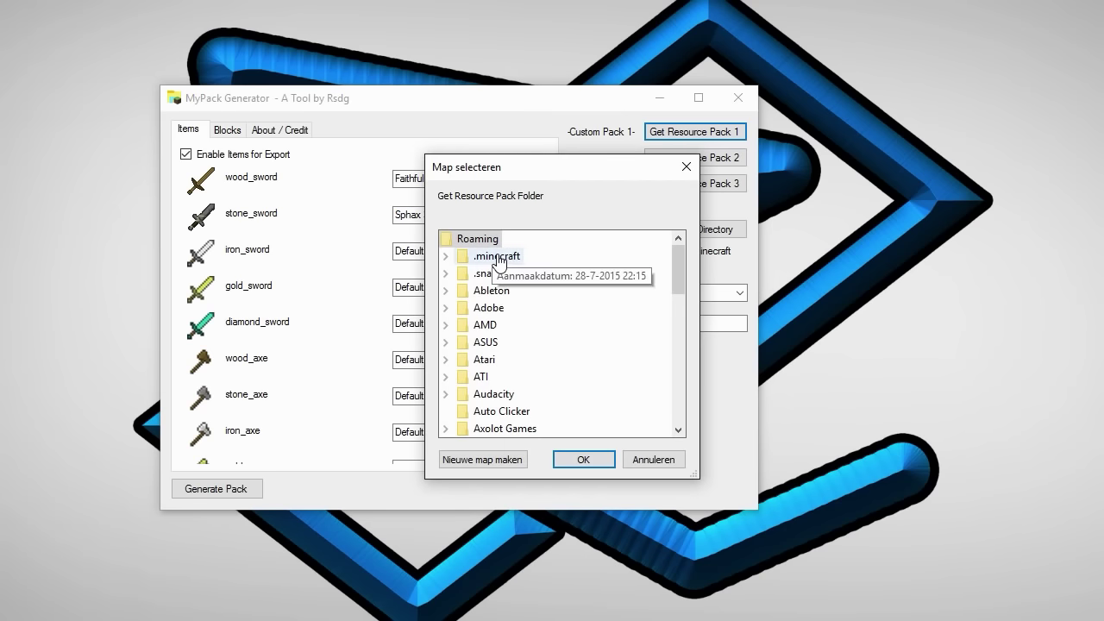
pyautogui.doubleClick(505, 259)
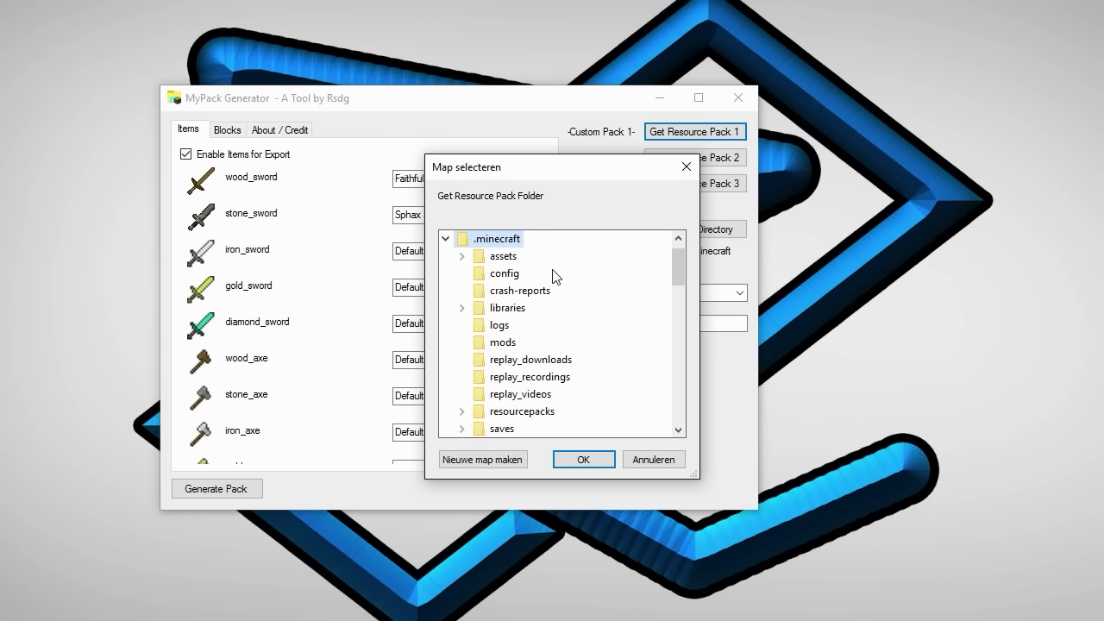
pyautogui.doubleClick(539, 416)
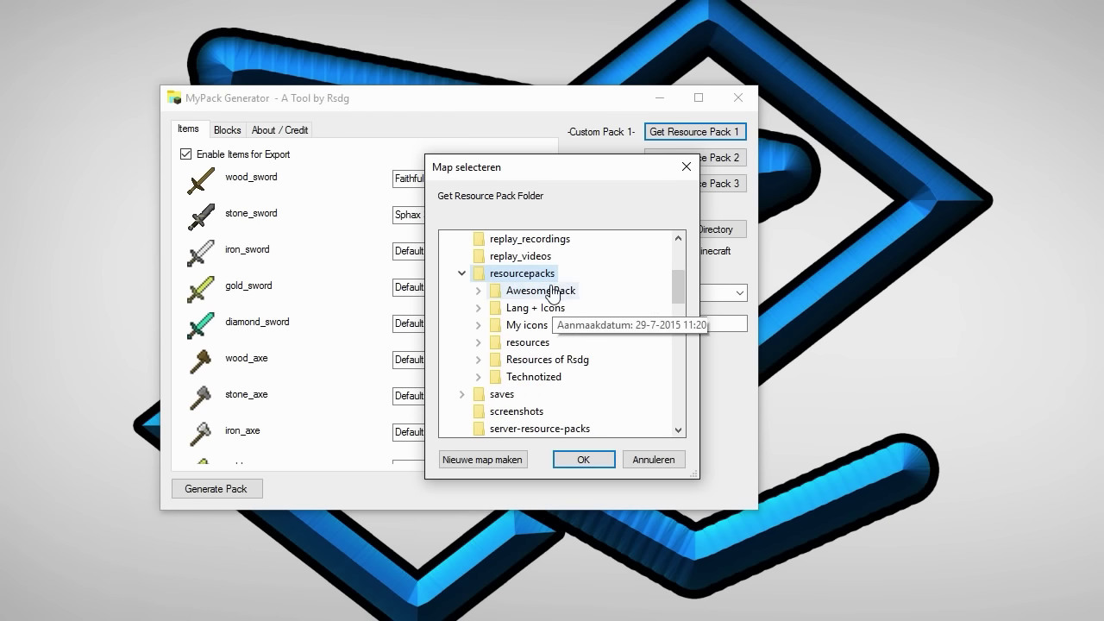
pyautogui.click(562, 359)
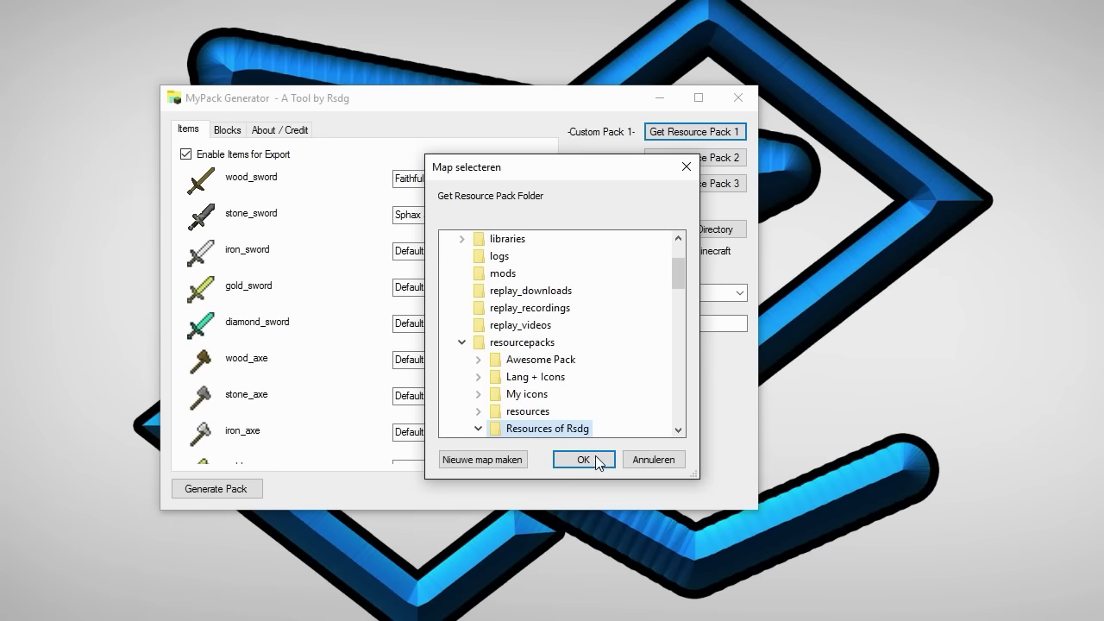
pyautogui.click(588, 457)
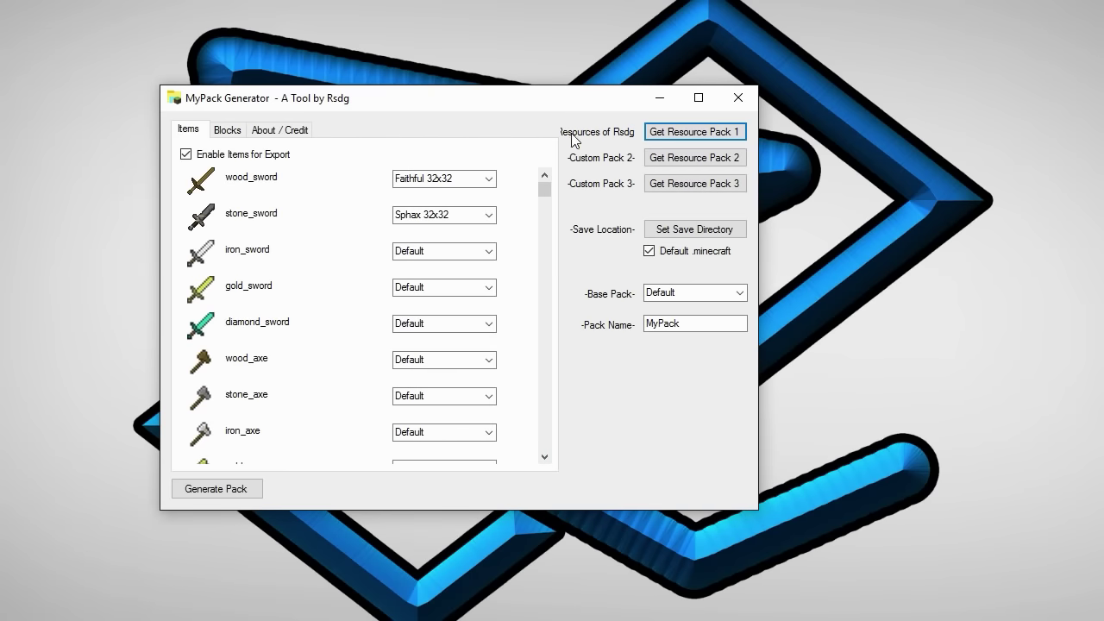
# Set the iron_sword texture to Custom 1
pyautogui.click(489, 252)
pyautogui.click(488, 264)
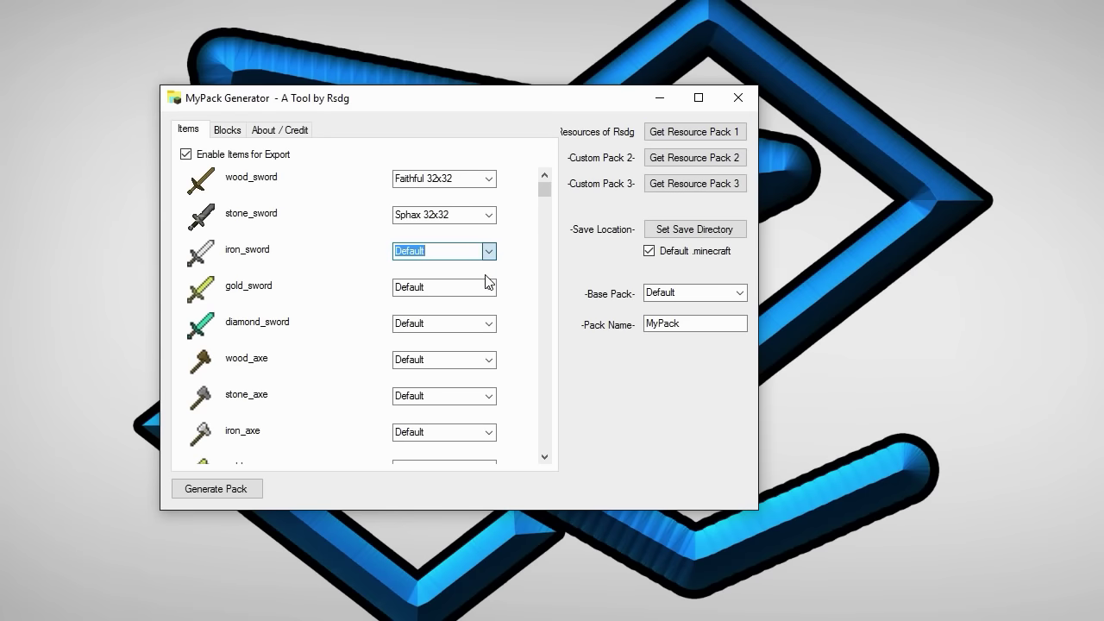
pyautogui.press('Down')
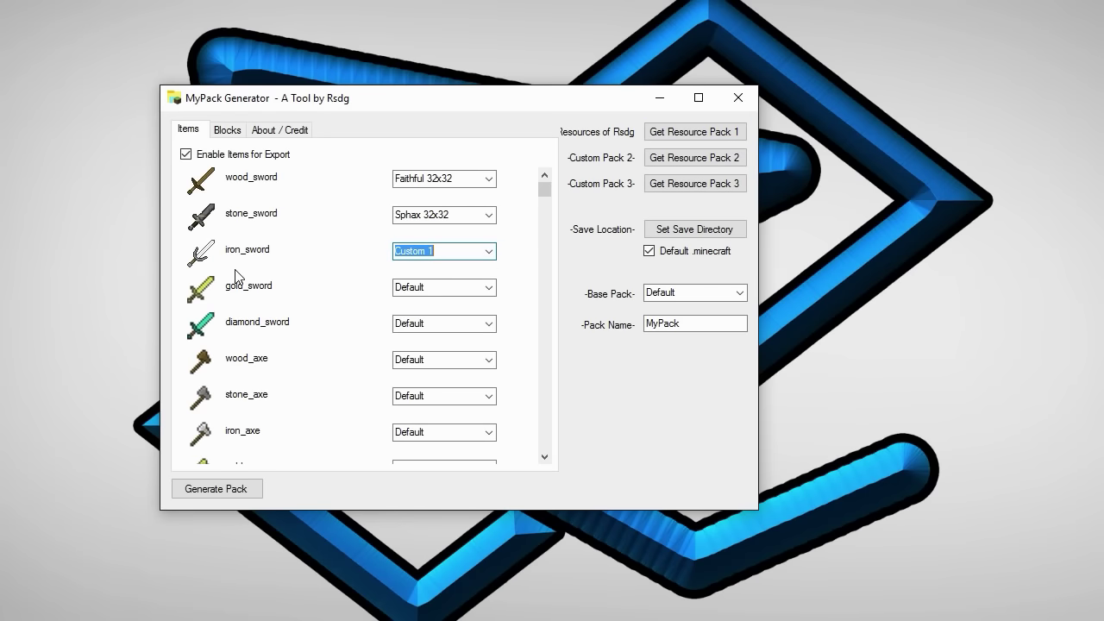
# Try the Faithful 32x32 texture on iron_sword and switch it back to Custom 1
pyautogui.click(488, 252)
pyautogui.click(466, 315)
pyautogui.click(495, 254)
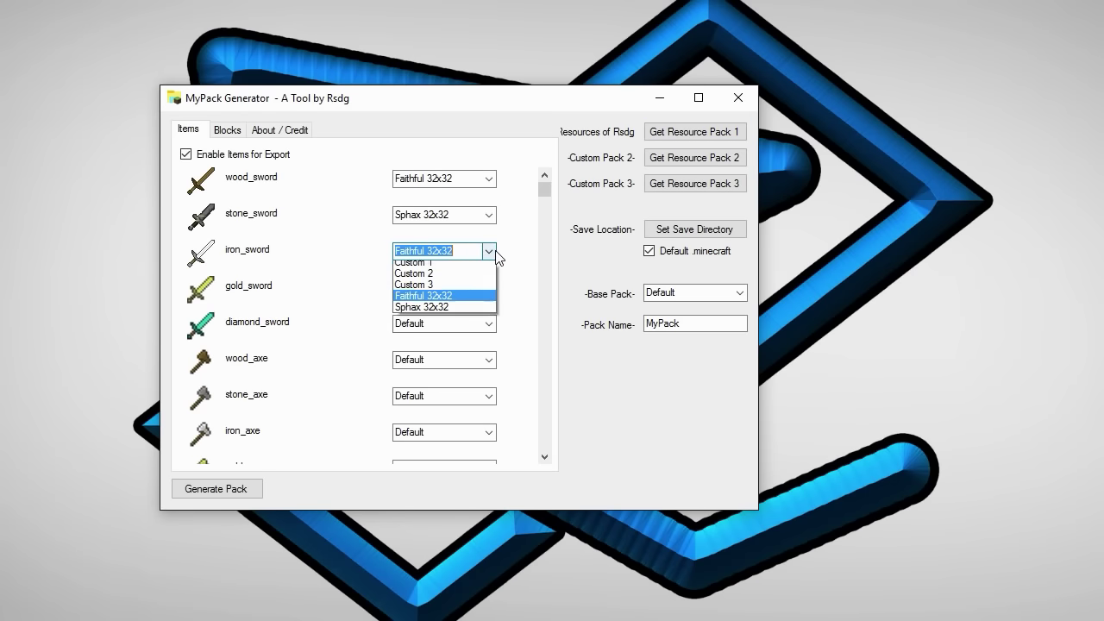
pyautogui.click(470, 278)
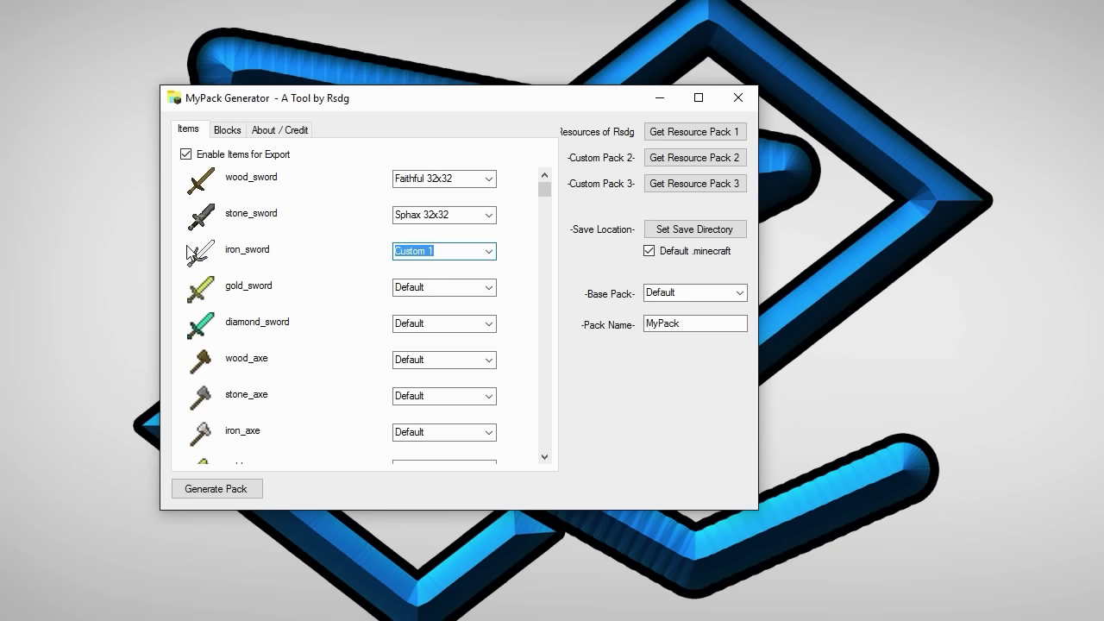
# Set the diamond_sword and gold_sword textures to Custom 1
pyautogui.click(490, 323)
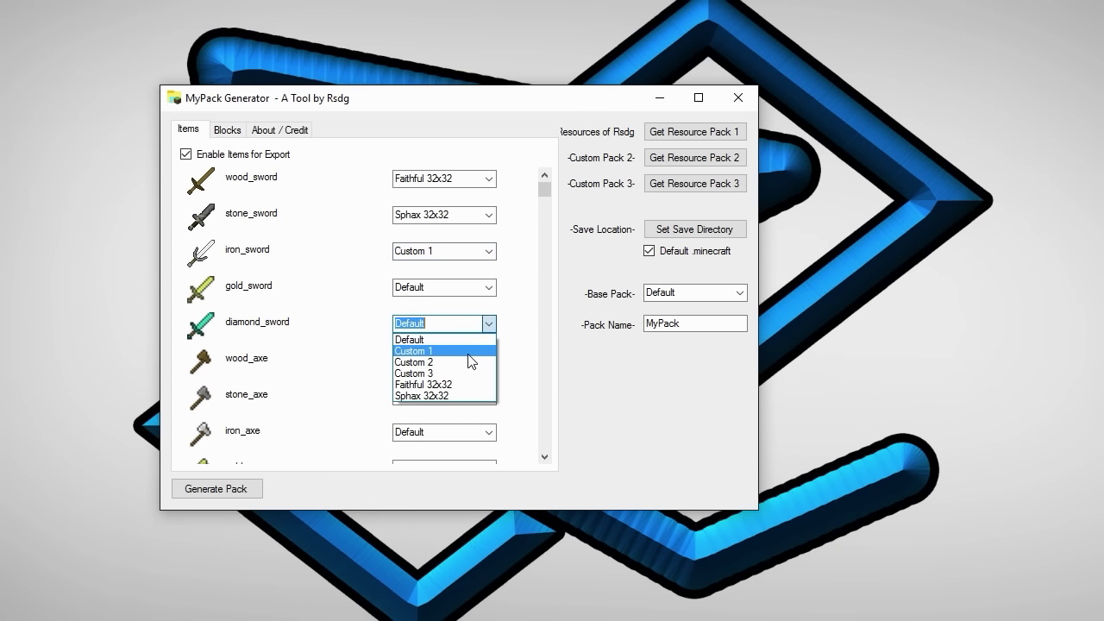
pyautogui.click(471, 351)
pyautogui.click(489, 289)
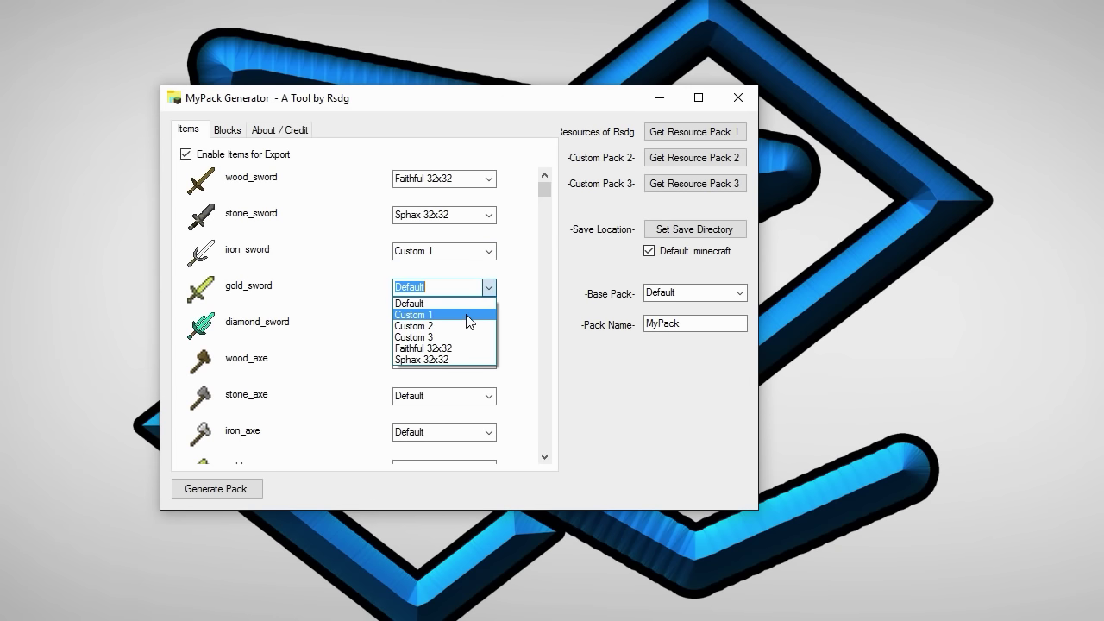
pyautogui.click(470, 315)
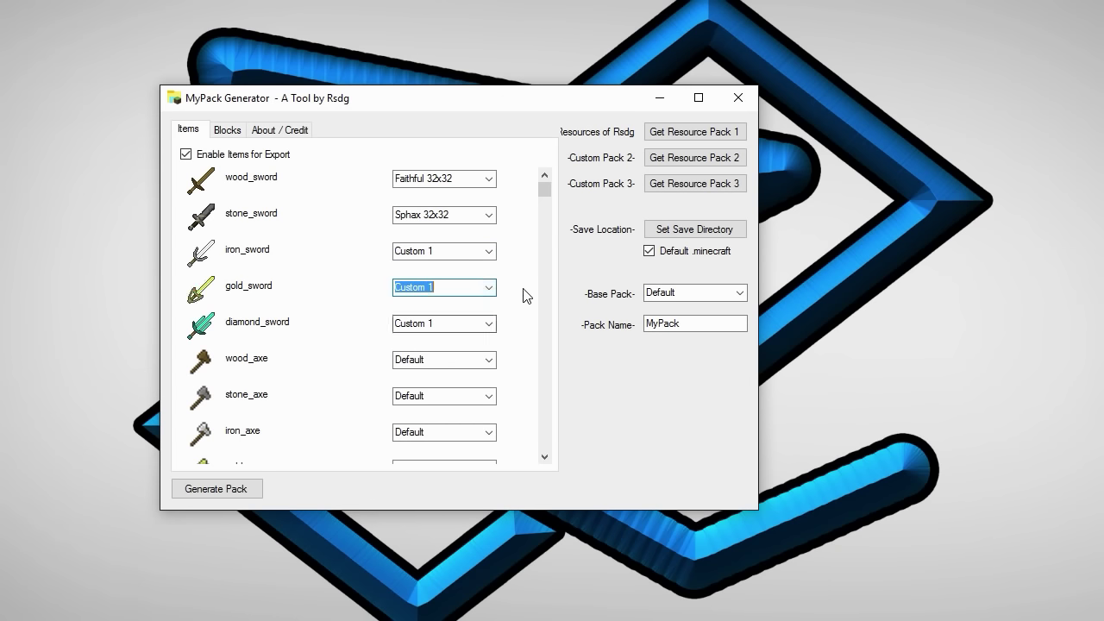
# Set the texture of the beacon block to Sphax 32x32
pyautogui.click(233, 133)
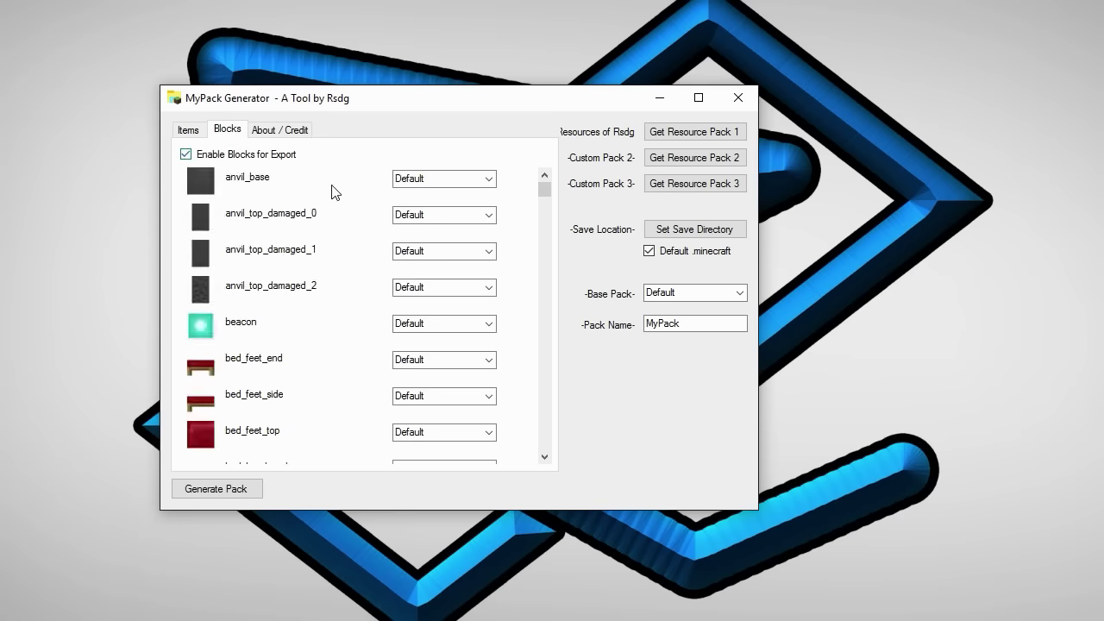
pyautogui.click(489, 324)
pyautogui.click(462, 393)
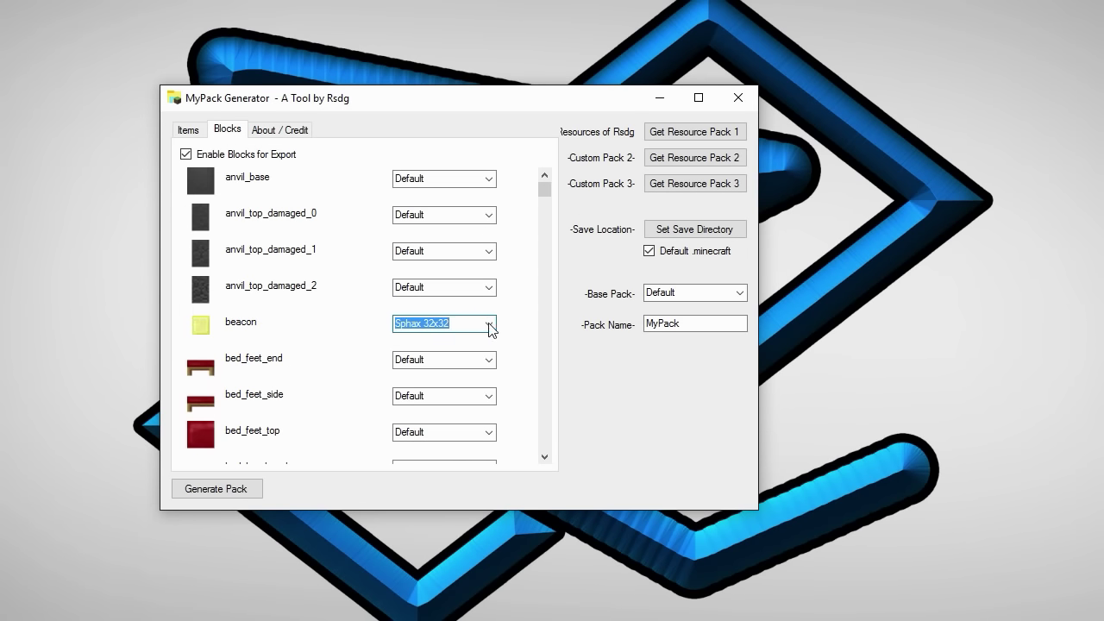
# Set the texture of the beetroots_stage_3 block to Faithful 32x32
pyautogui.scroll(-5, 520, 329)
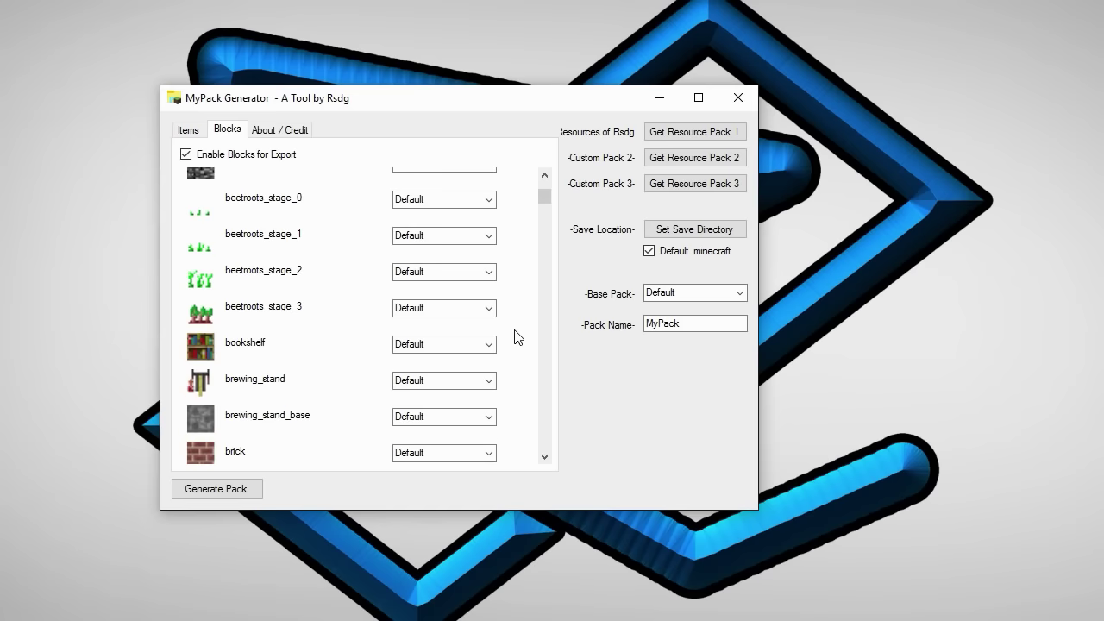
pyautogui.click(489, 310)
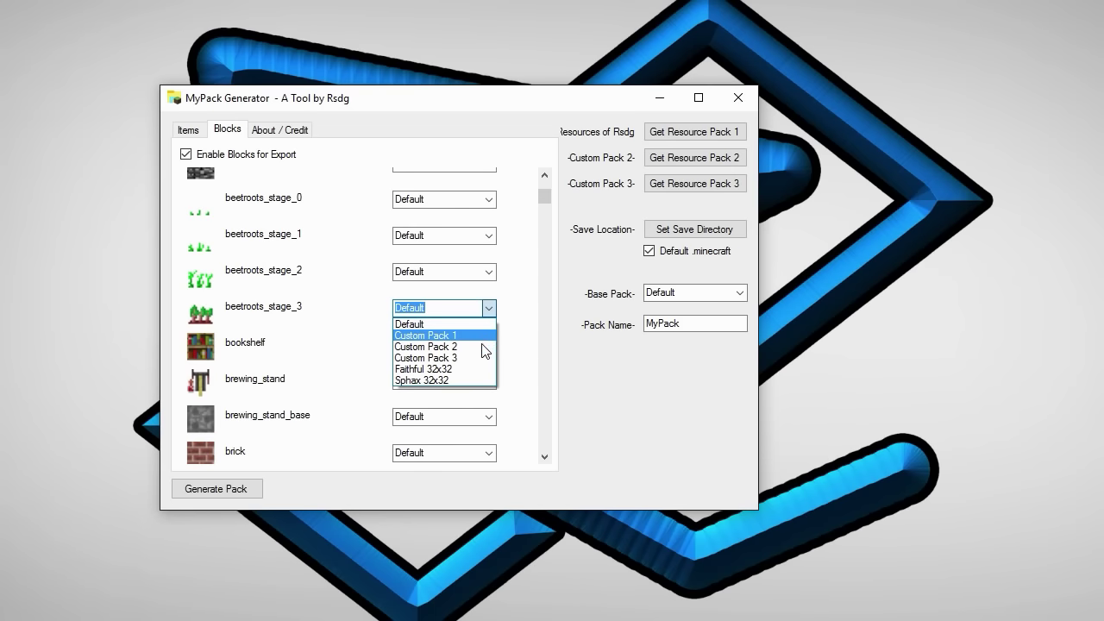
pyautogui.click(474, 370)
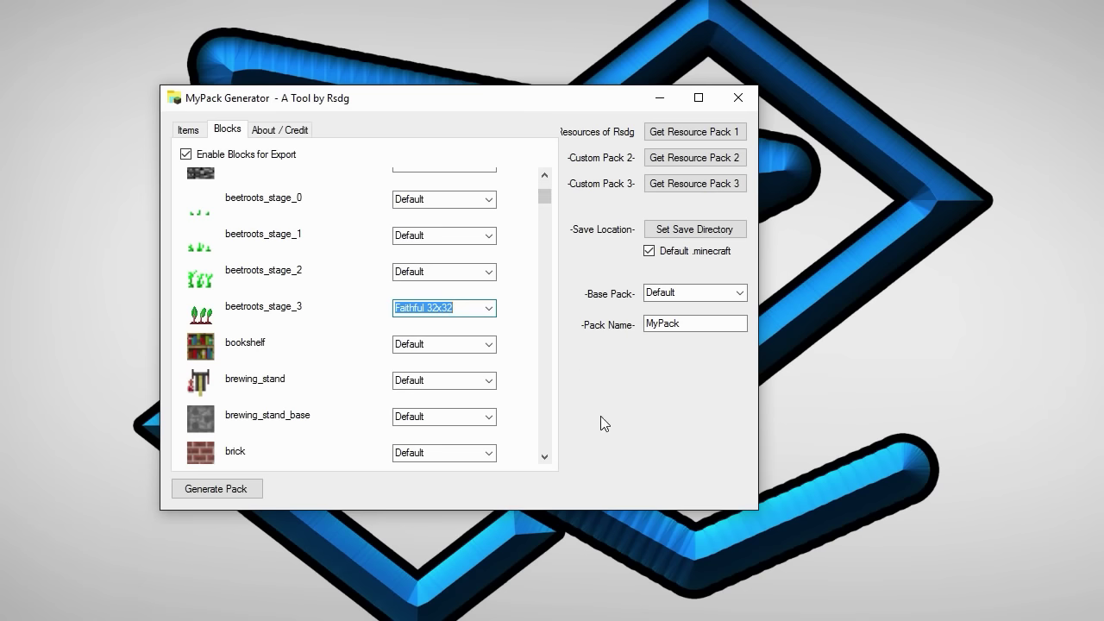
pyautogui.scroll(3, 377, 185)
pyautogui.scroll(2, 432, 184)
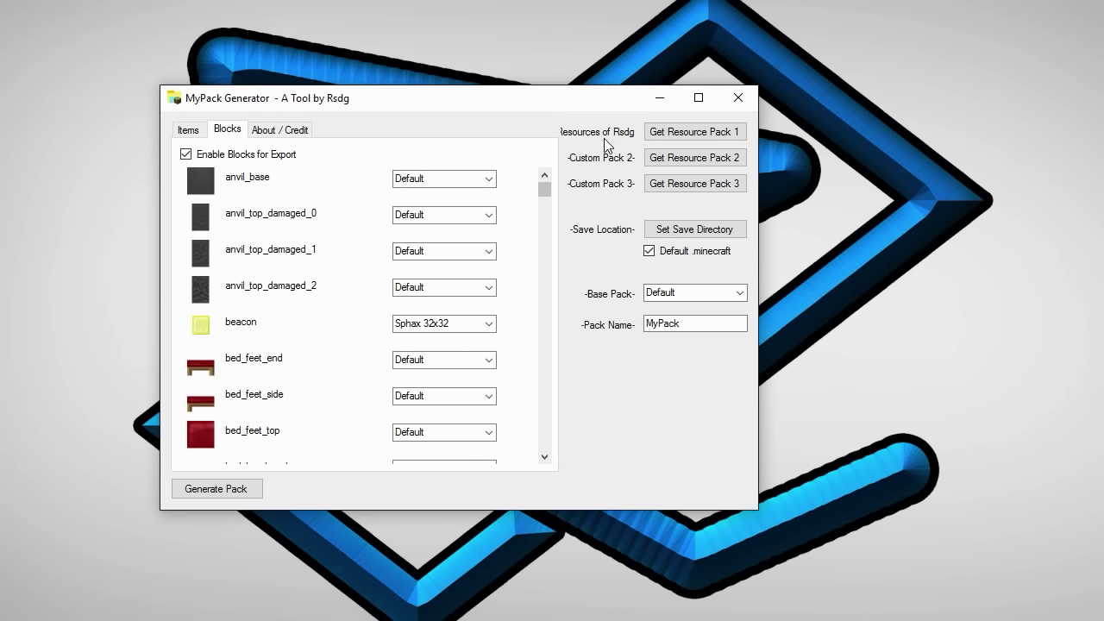
pyautogui.scroll(-3, 547, 217)
pyautogui.scroll(-5, 547, 207)
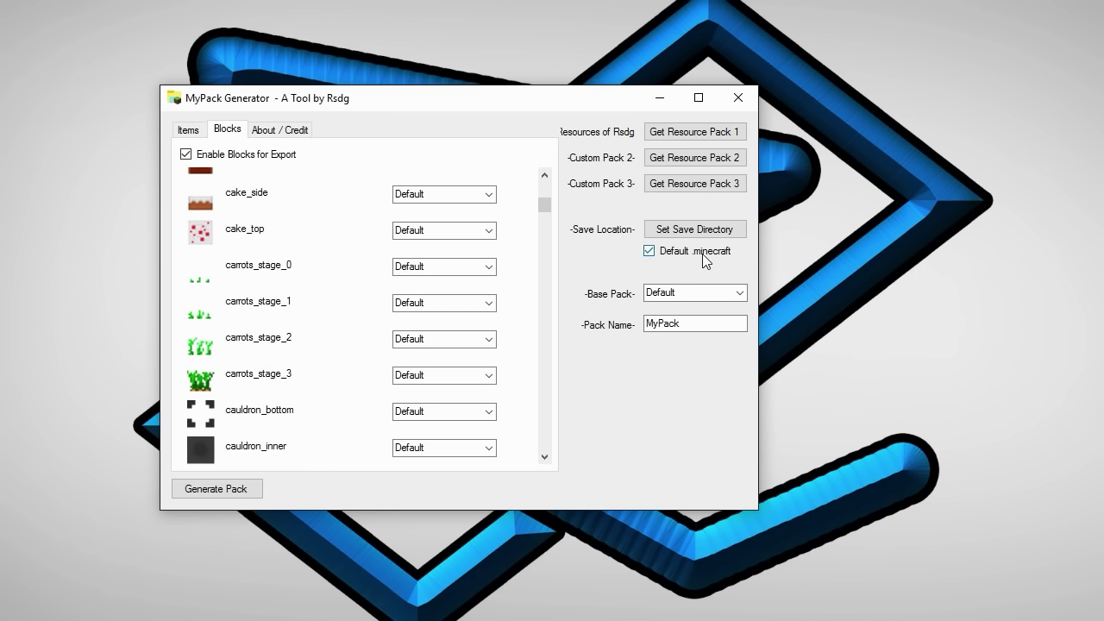
# Turn the Default .minecraft save location off and back on
pyautogui.click(650, 251)
pyautogui.click(650, 251)
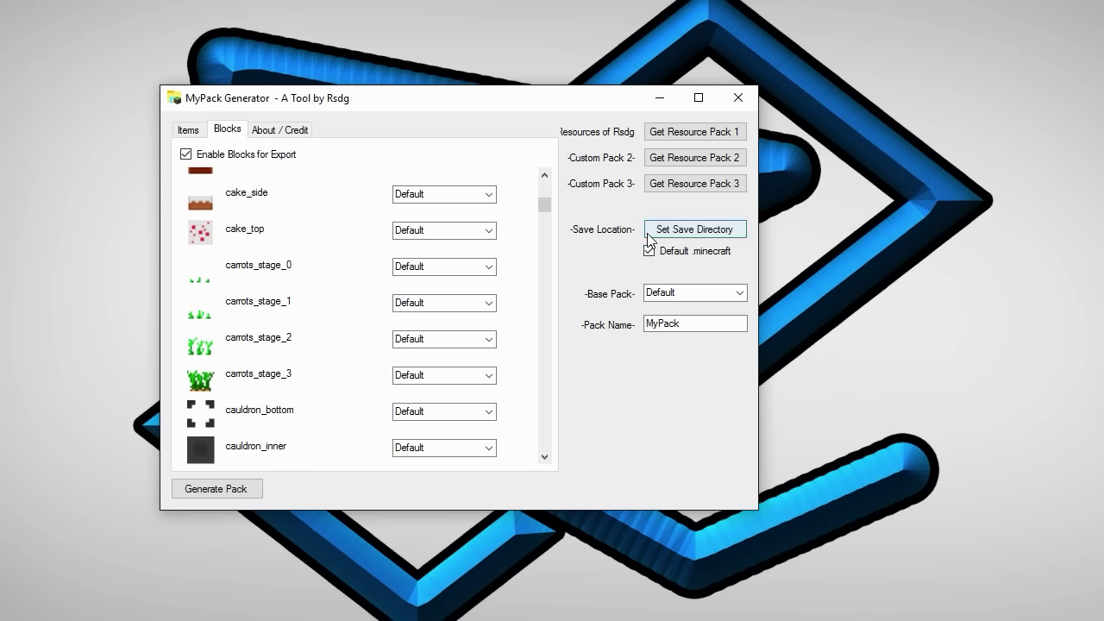
pyautogui.click(742, 293)
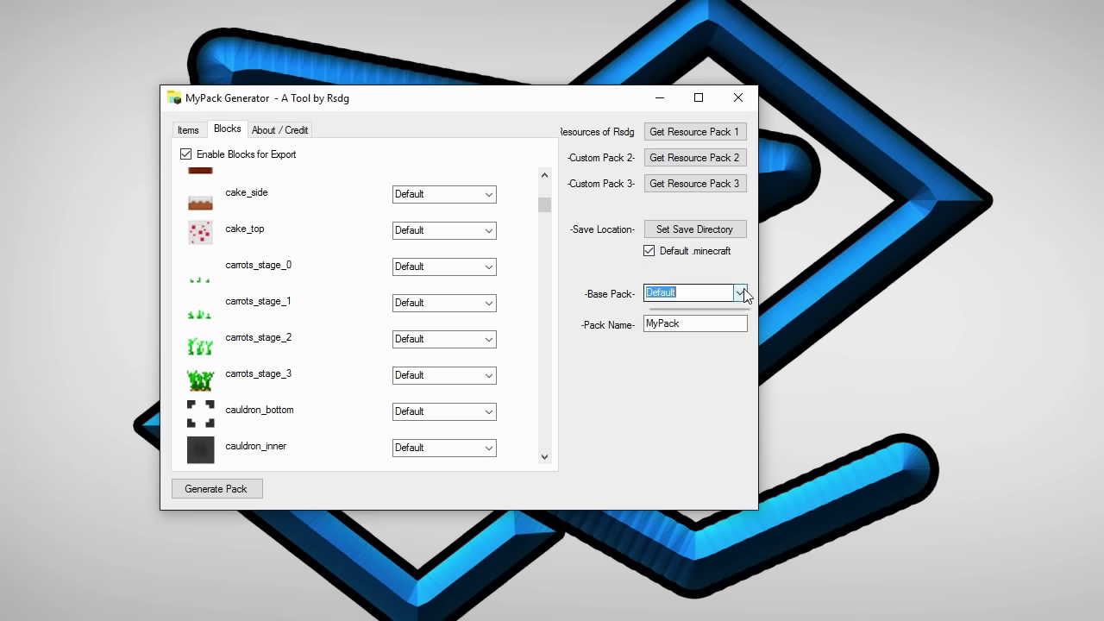
pyautogui.click(746, 255)
pyautogui.click(738, 294)
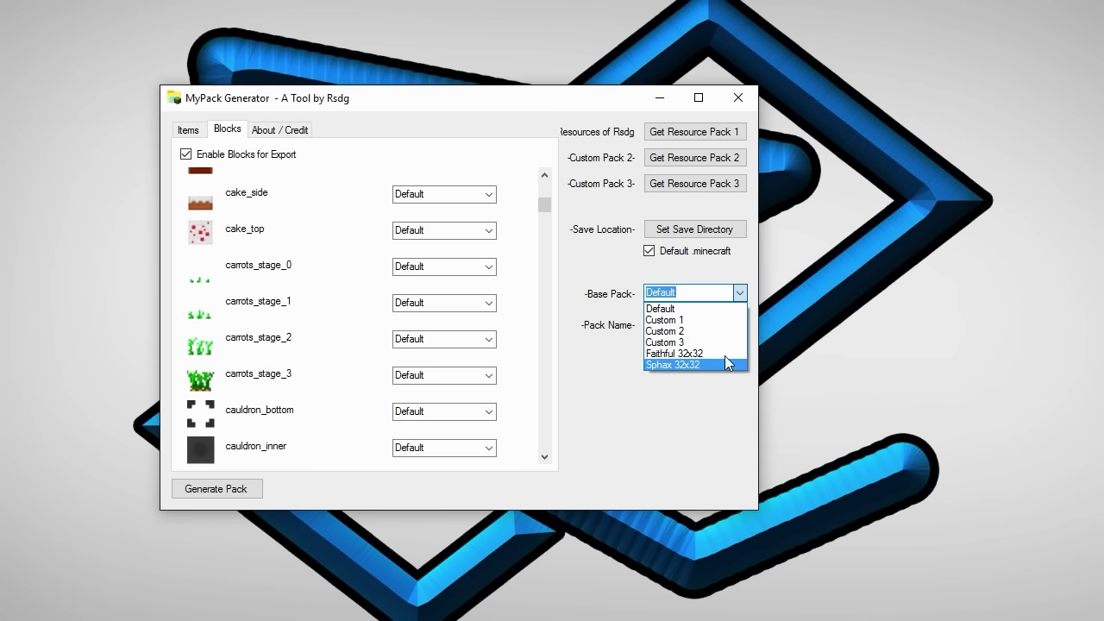
pyautogui.click(750, 416)
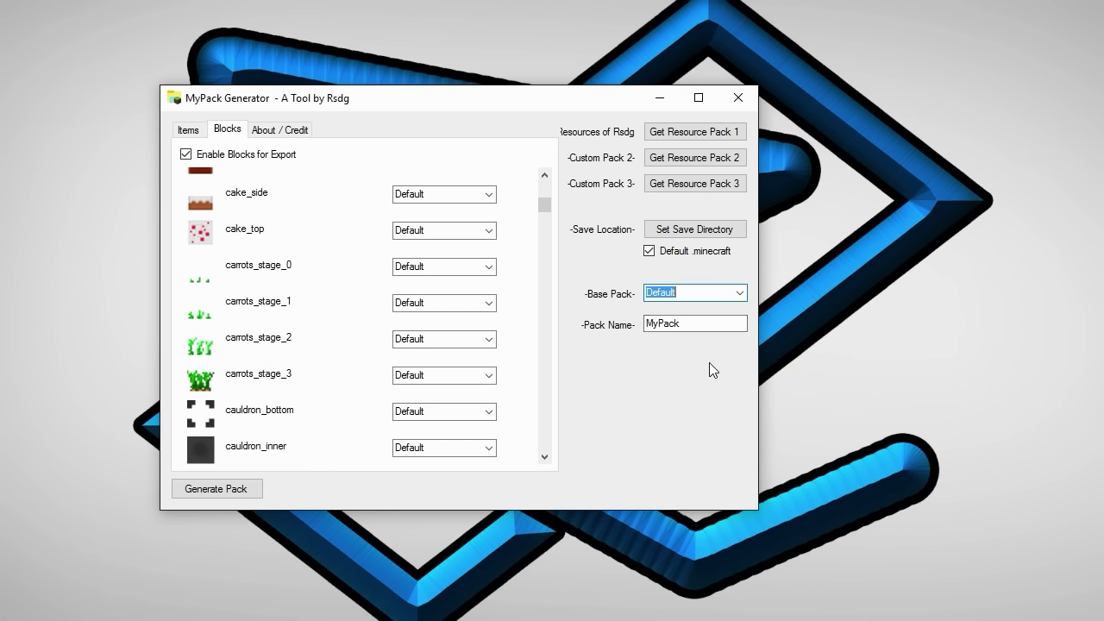
# Name the pack "Awesome Pack" and generate it
pyautogui.click(687, 329)
pyautogui.moveTo(696, 322); pyautogui.dragTo(566, 333)
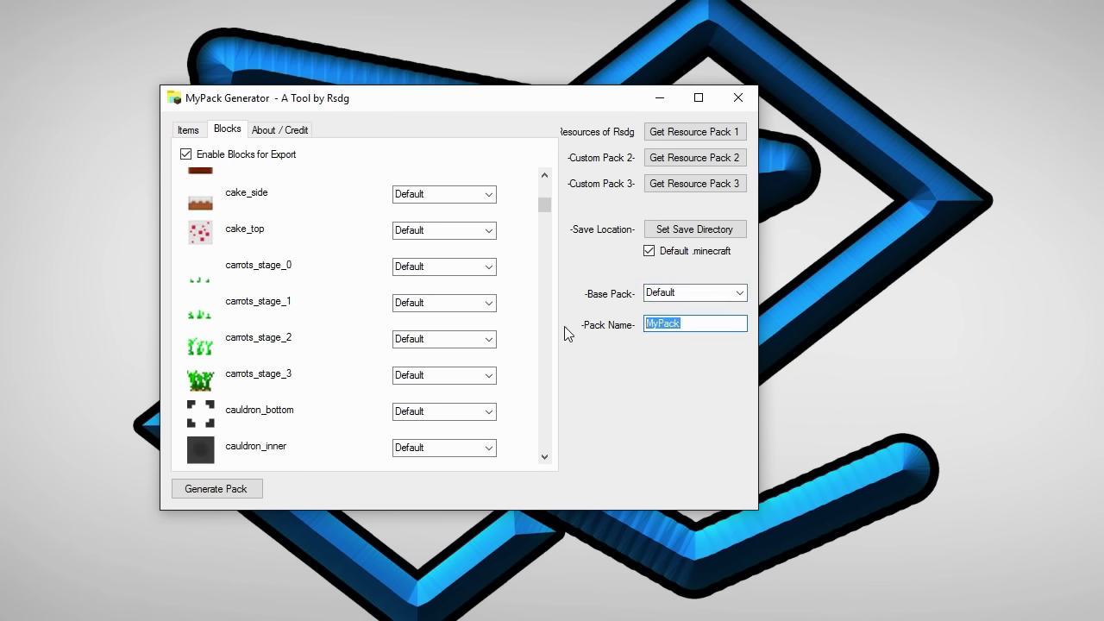
pyautogui.write('Awesome')
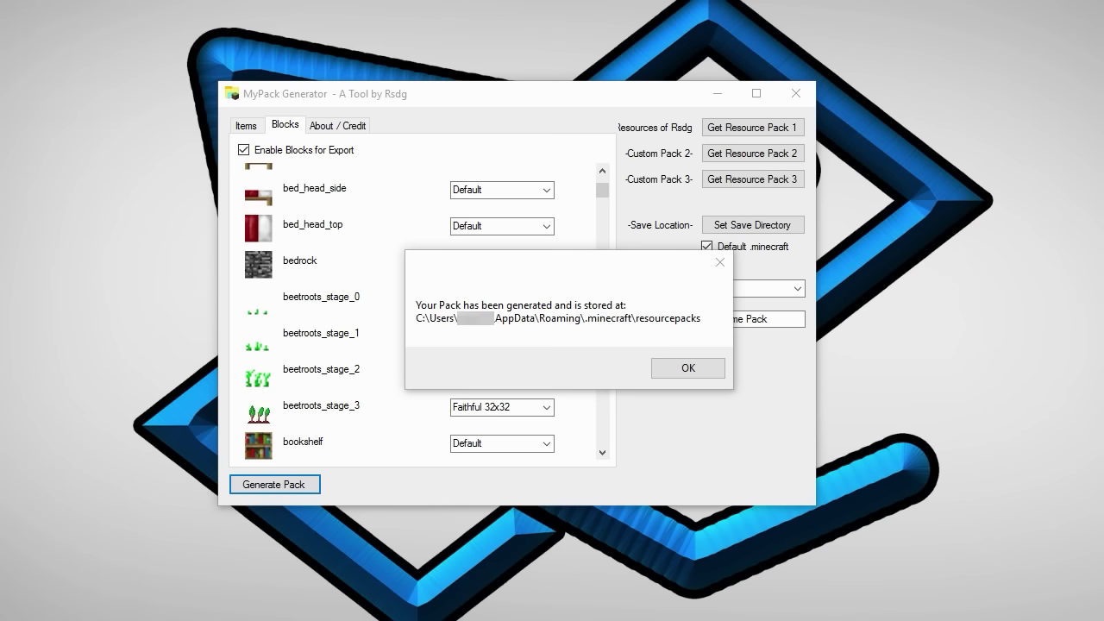
# Switch to File Explorer and open the blocks texture folder inside the generated Awesome Pack to inspect its exported files
pyautogui.hotkey('alt', 'Tab')
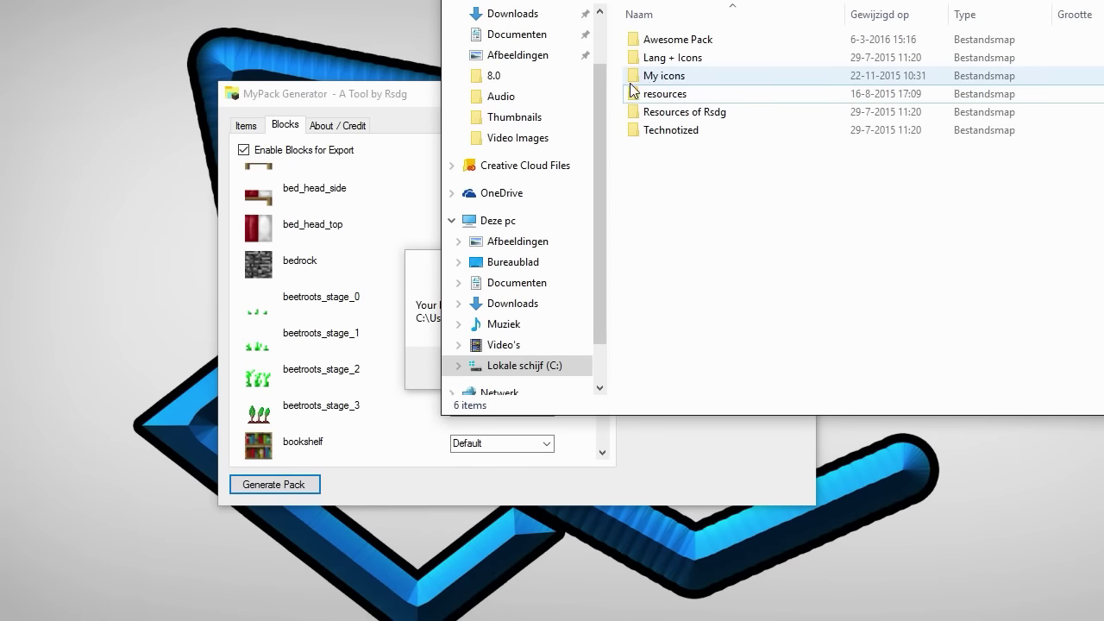
pyautogui.doubleClick(664, 40)
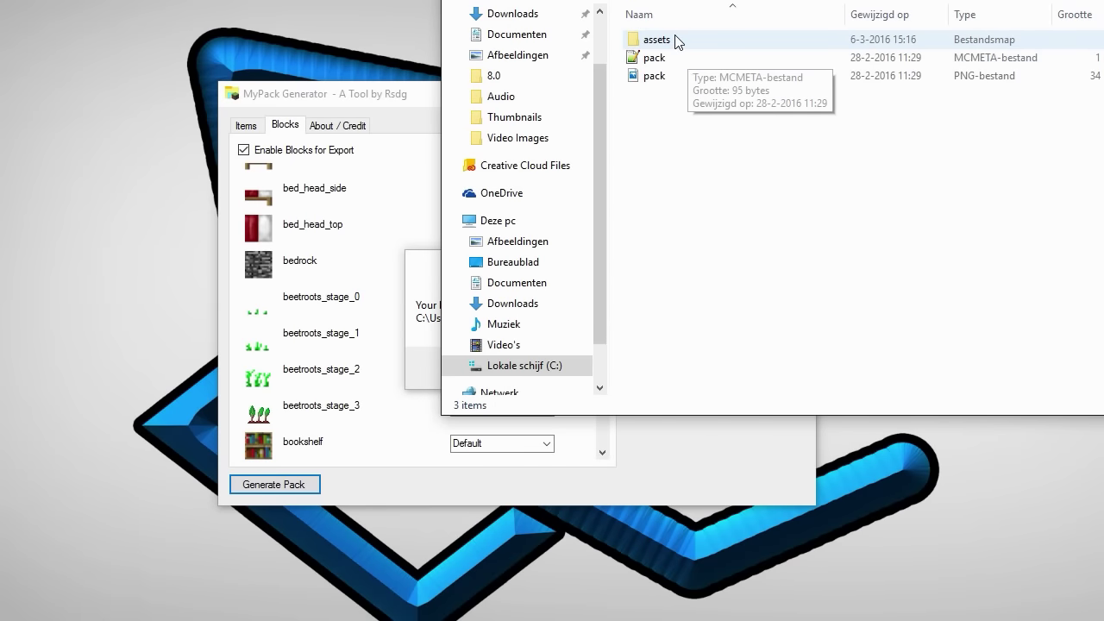
pyautogui.doubleClick(678, 40)
pyautogui.doubleClick(683, 40)
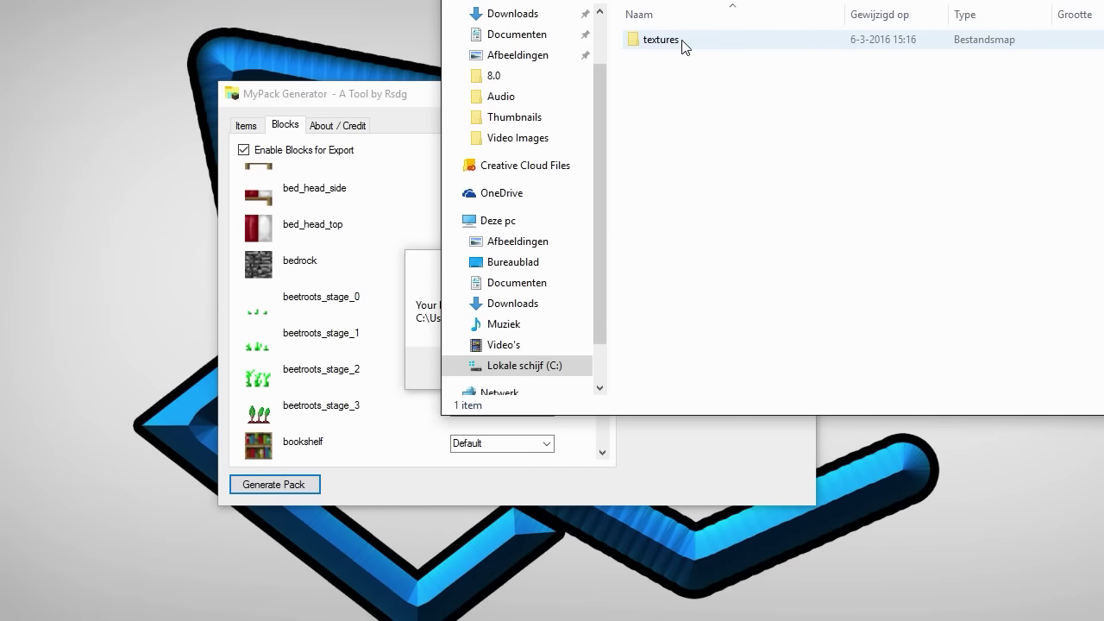
pyautogui.doubleClick(684, 41)
pyautogui.doubleClick(689, 41)
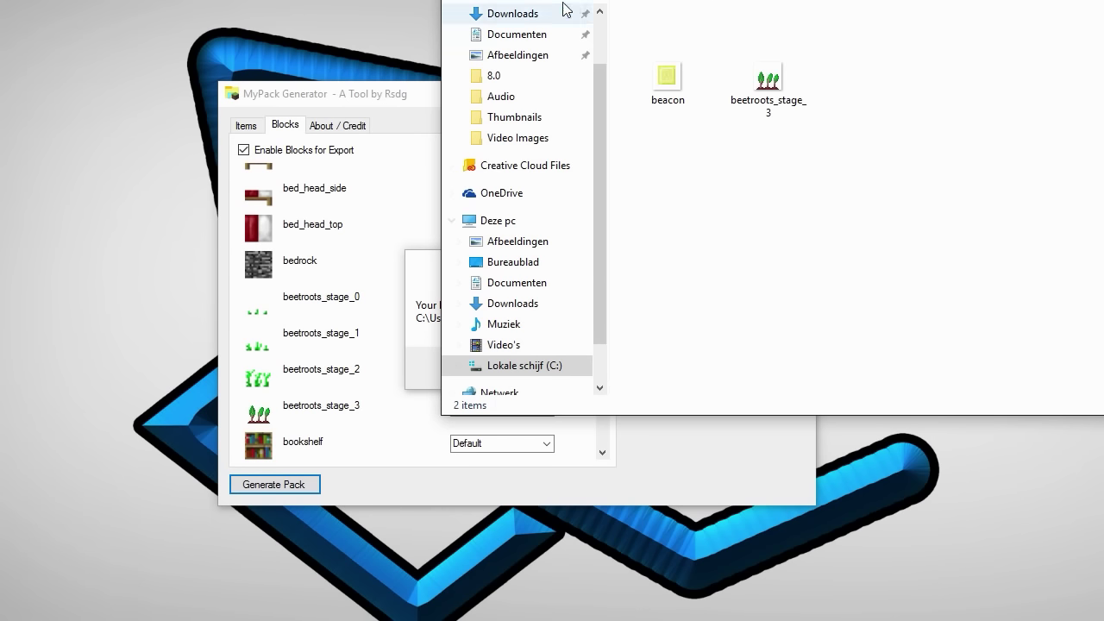
# Inspect the exported sword textures in the items folder and return to the pack's top-level folder
pyautogui.click(458, 3)
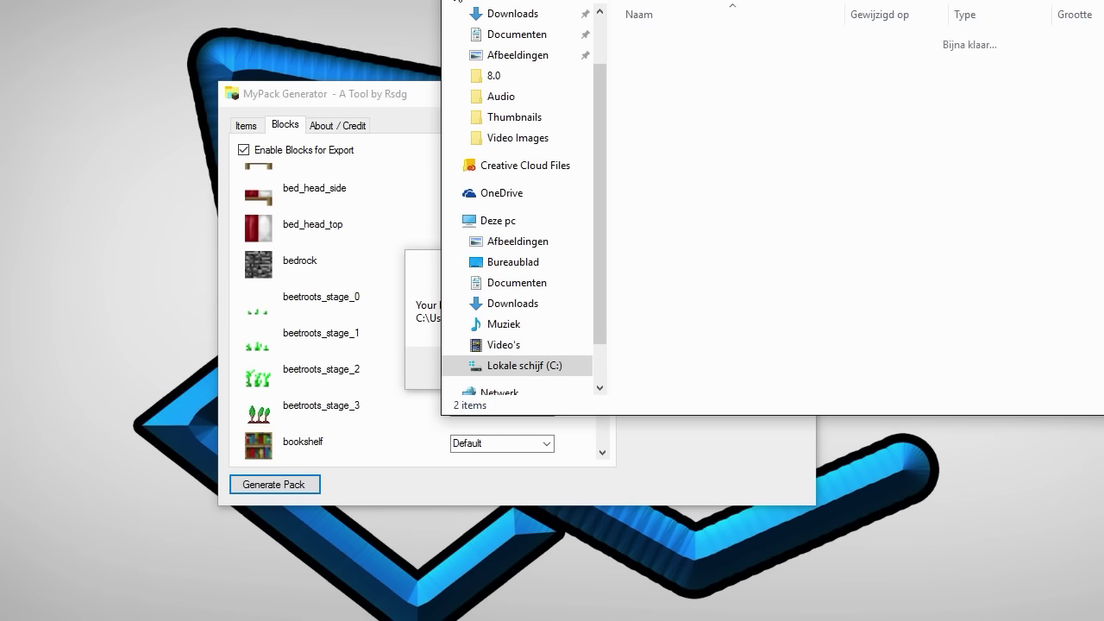
pyautogui.doubleClick(681, 59)
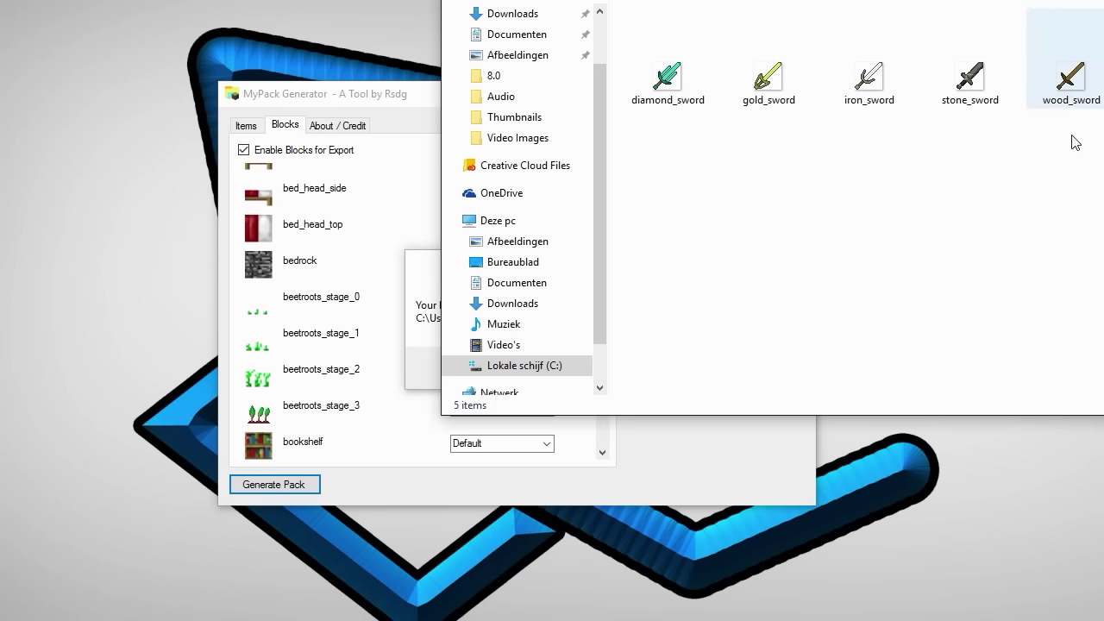
pyautogui.click(511, 4)
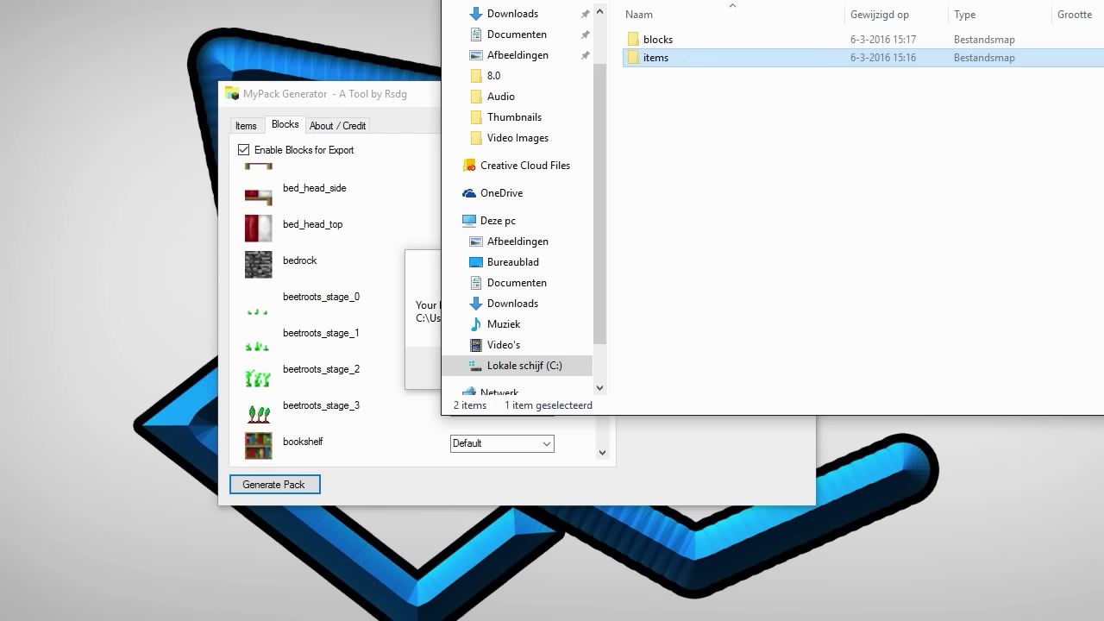
pyautogui.click(511, 4)
pyautogui.click(511, 3)
pyautogui.click(511, 4)
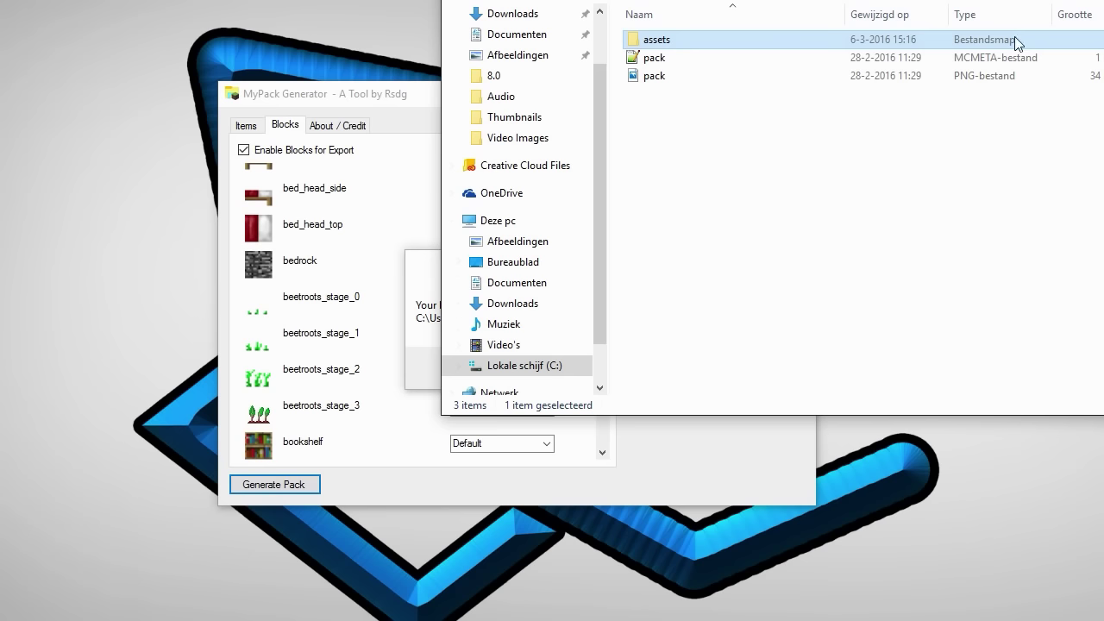
# Close the File Explorer window and dismiss the pack generation message in MyPack Generator
pyautogui.hotkey('alt', 'F4')
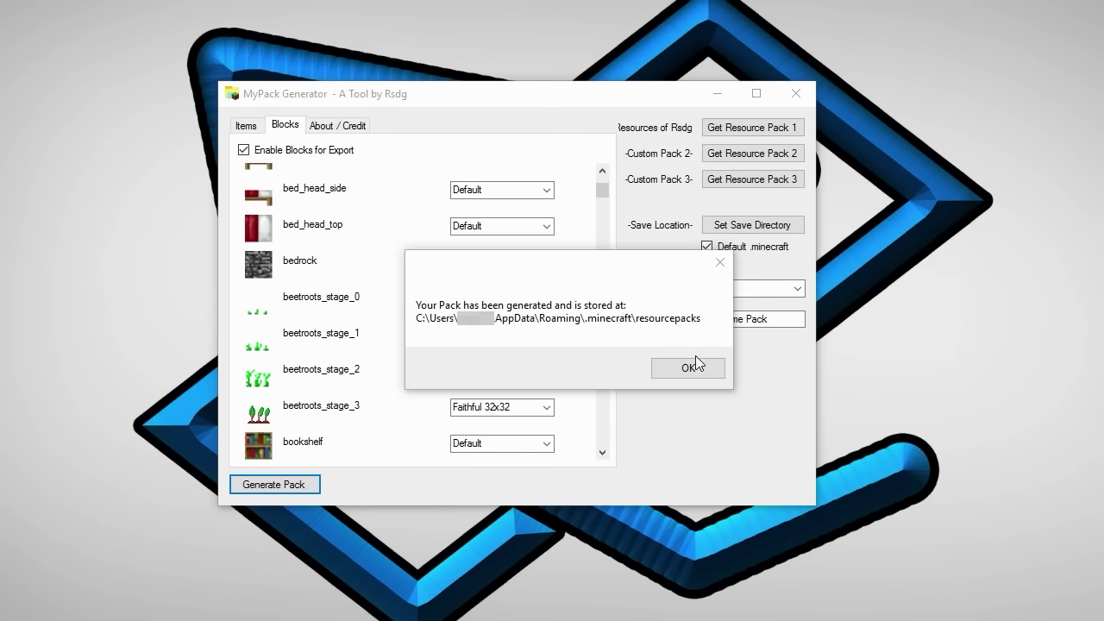
pyautogui.click(690, 368)
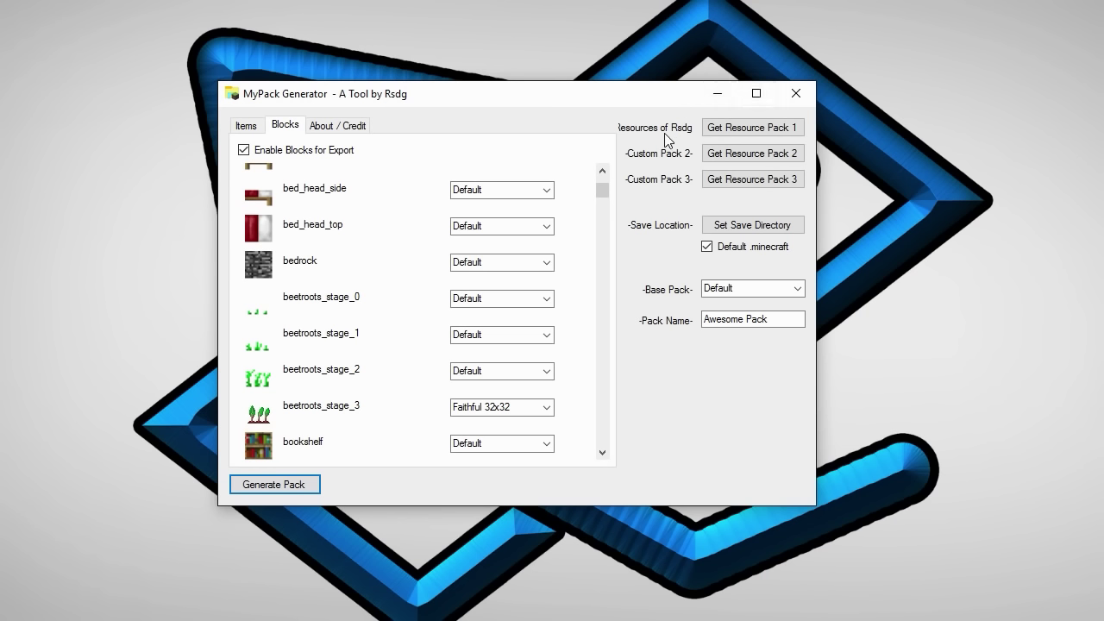